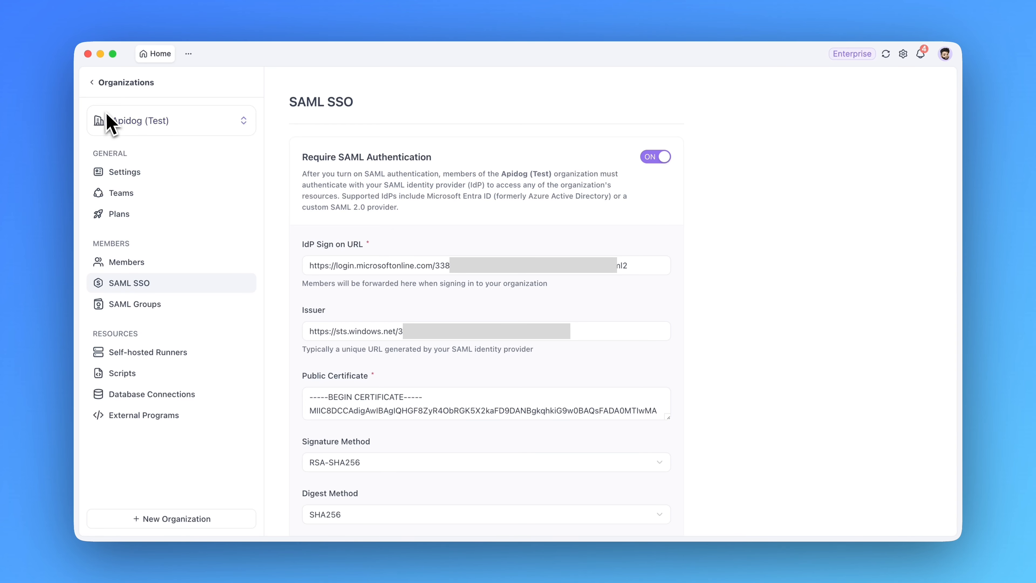
{"action": "left_click_drag", "start_coordinate": [285, 105], "coordinate": [362, 105]}
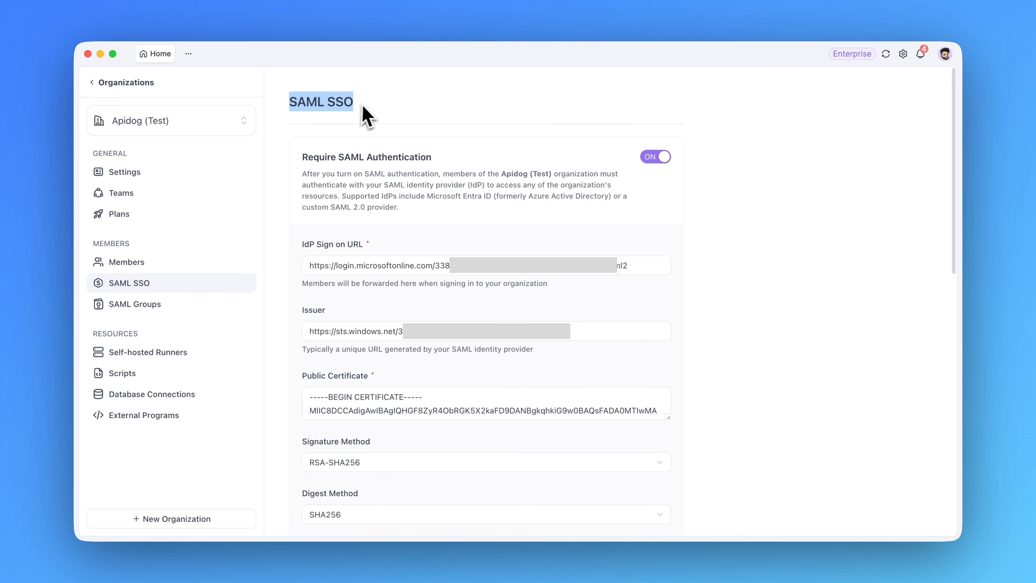
{"action": "scroll", "coordinate": [408, 322], "scroll_direction": "down", "scroll_amount": 20}
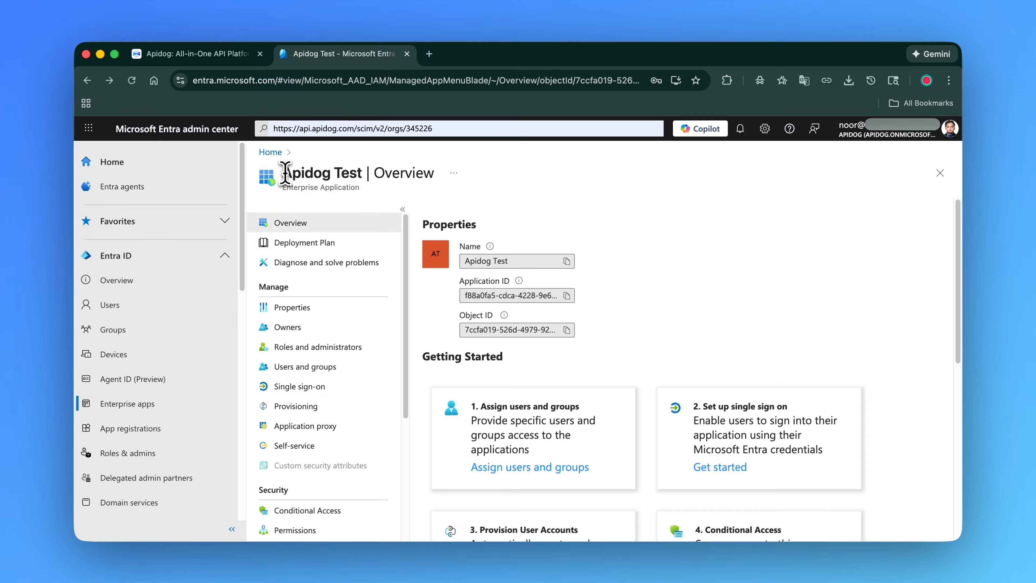
Open the user account provisioning setup of the Apidog Test enterprise application
{"action": "left_click_drag", "start_coordinate": [302, 173], "coordinate": [366, 172]}
{"action": "left_click", "coordinate": [552, 193]}
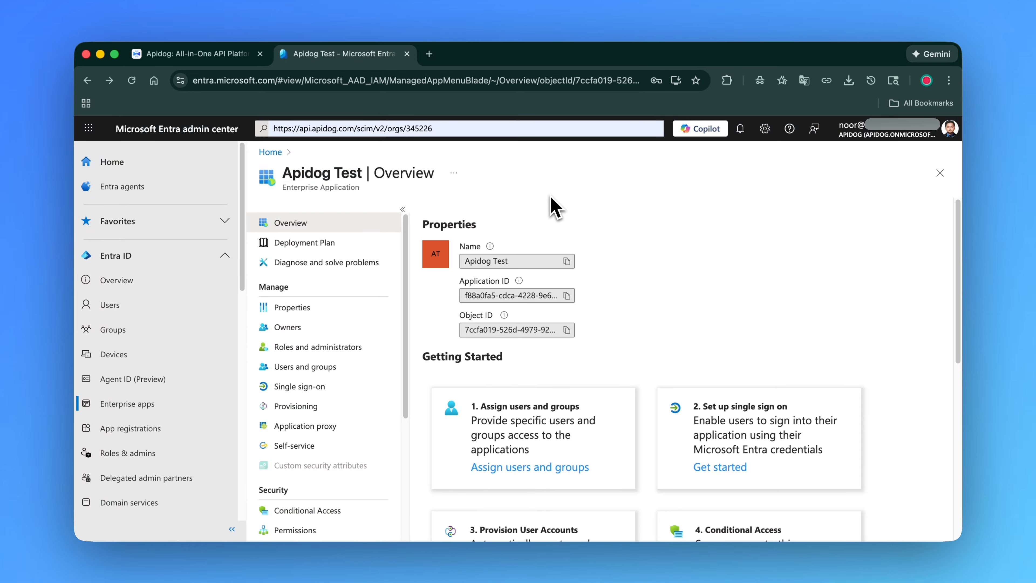
{"action": "scroll", "coordinate": [587, 212], "scroll_direction": "down", "scroll_amount": 5}
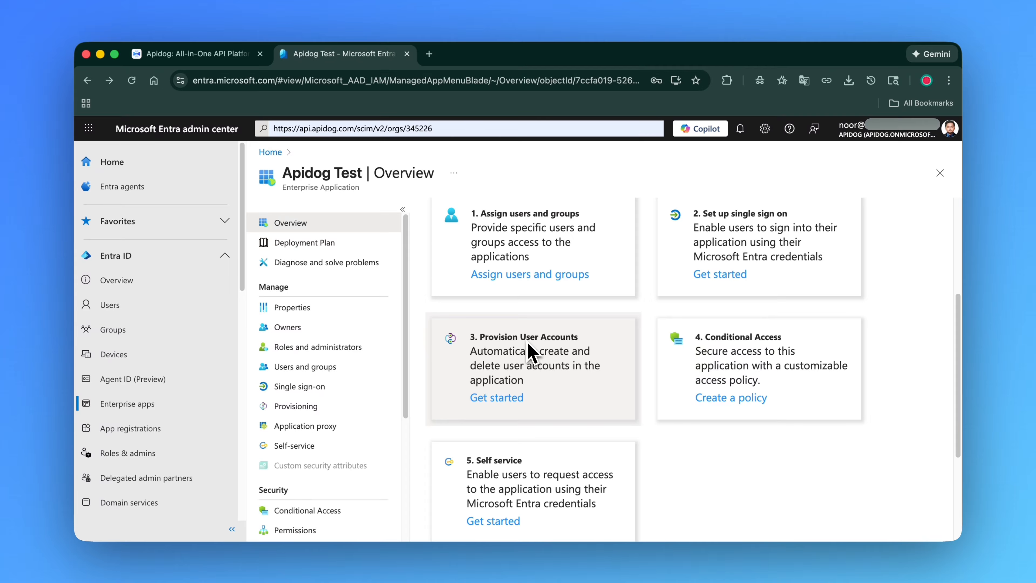
{"action": "left_click", "coordinate": [508, 404]}
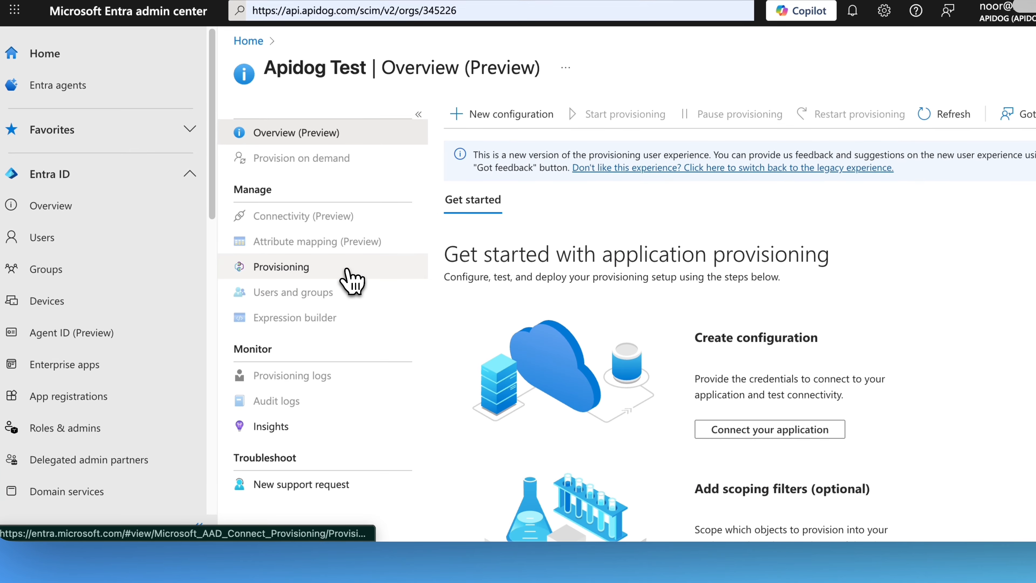
Open the application's Provisioning page and set the Provisioning Mode to Automatic
{"action": "left_click", "coordinate": [345, 330]}
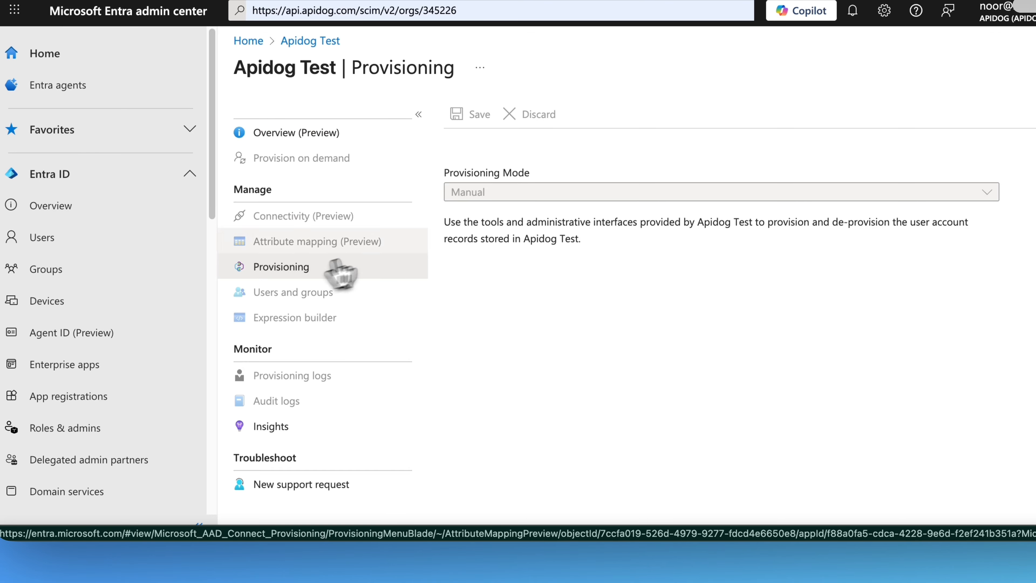
{"action": "left_click", "coordinate": [481, 200]}
{"action": "left_click", "coordinate": [542, 238]}
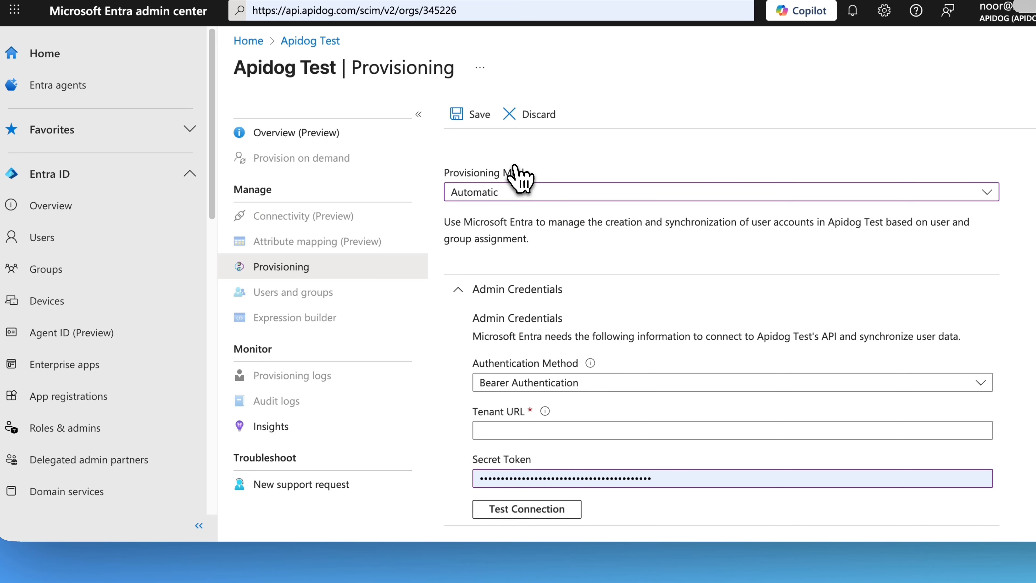
Copy the SCIM Token from Apidog's SAML SSO page and paste it as the Secret Token
{"action": "scroll", "coordinate": [530, 261], "scroll_direction": "down", "scroll_amount": 1}
{"action": "scroll", "coordinate": [533, 271], "scroll_direction": "down", "scroll_amount": 1}
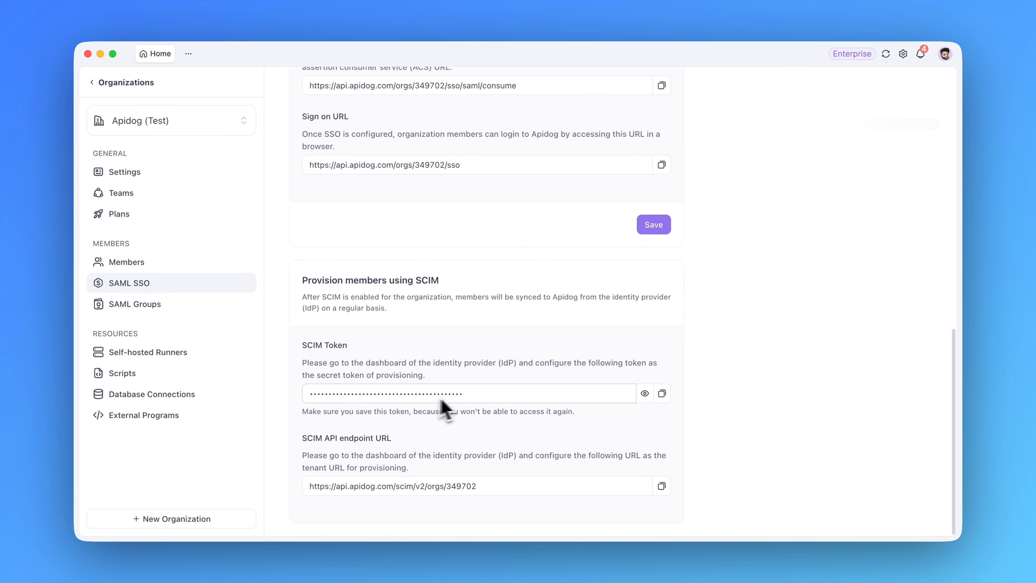
{"action": "left_click", "coordinate": [662, 394]}
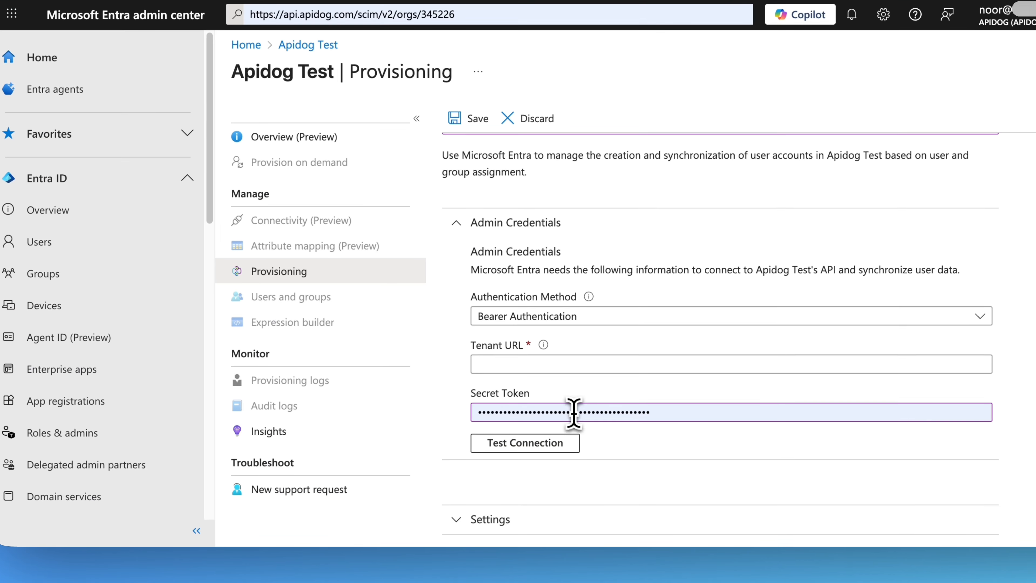
{"action": "left_click", "coordinate": [574, 413]}
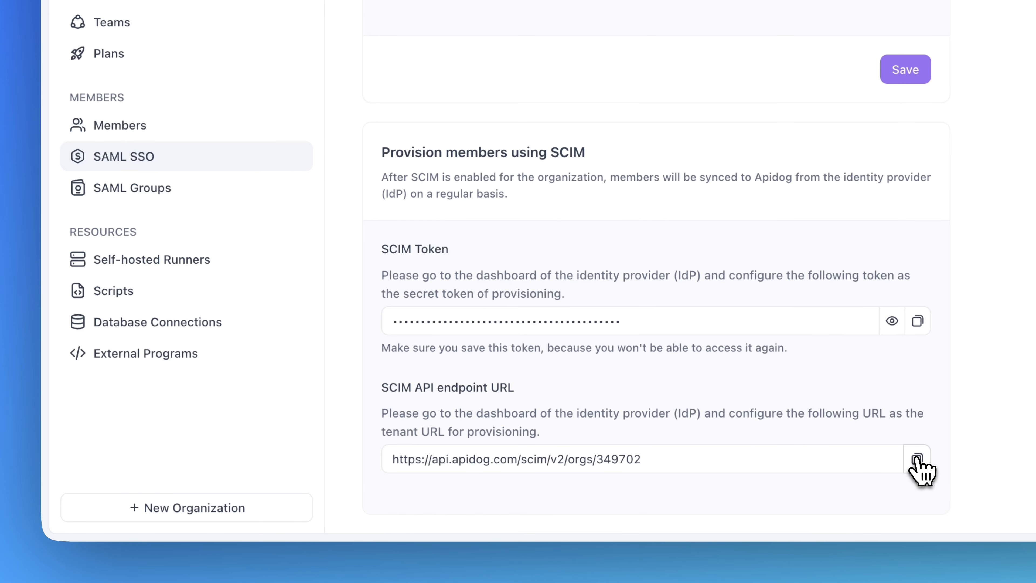
Copy Apidog's SCIM API endpoint URL into the Tenant URL field and test the connection
{"action": "left_click", "coordinate": [913, 460]}
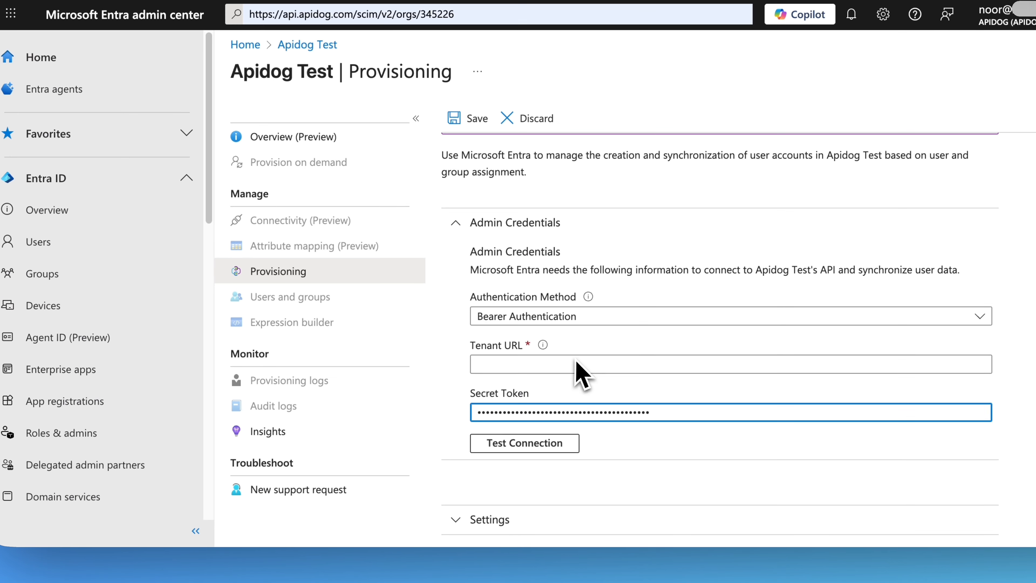
{"action": "left_click", "coordinate": [574, 362]}
{"action": "key", "text": "ctrl+v"}
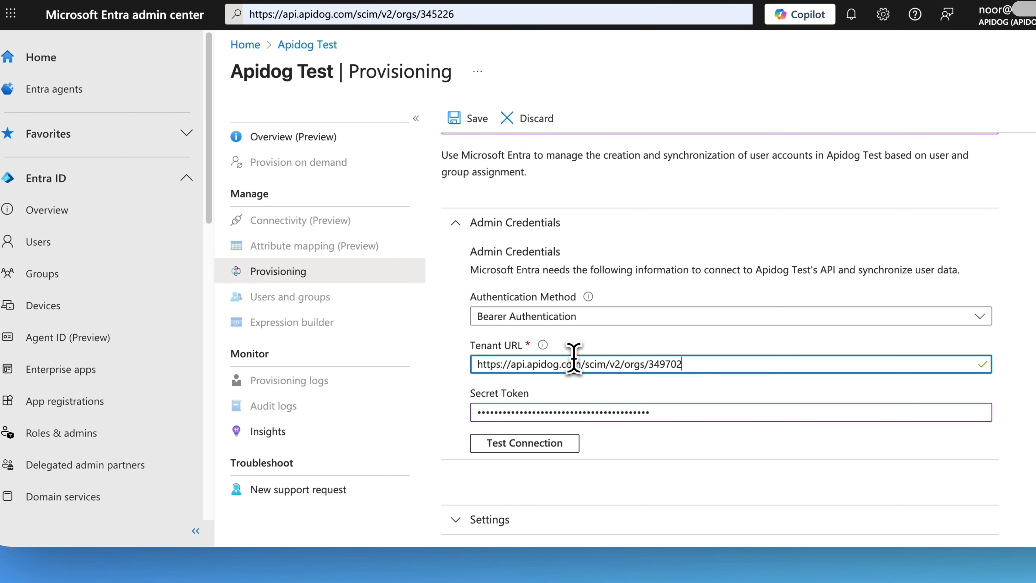
{"action": "left_click", "coordinate": [524, 445]}
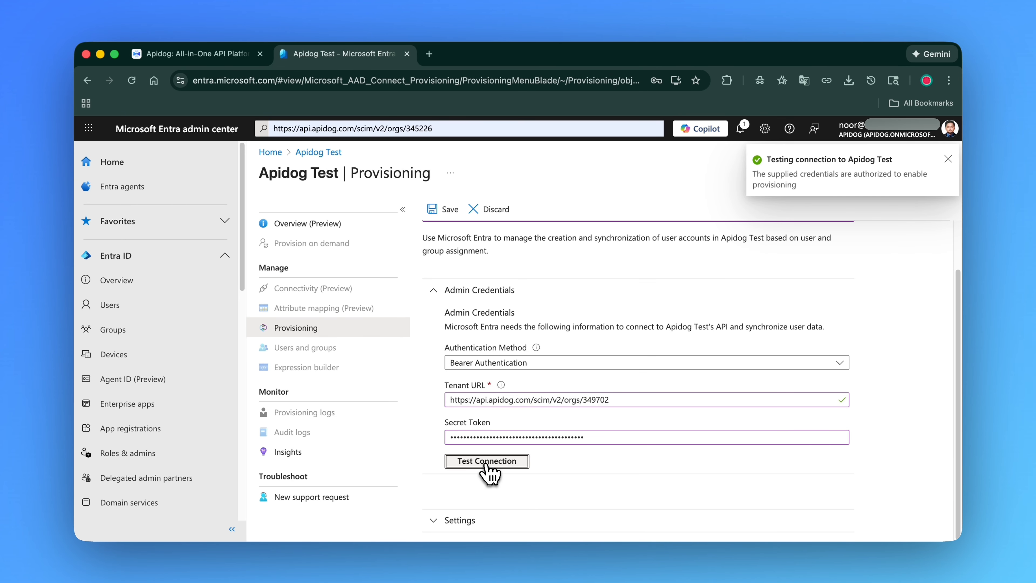
Save the provisioning admin credentials and expand the Mappings section
{"action": "left_click", "coordinate": [443, 218]}
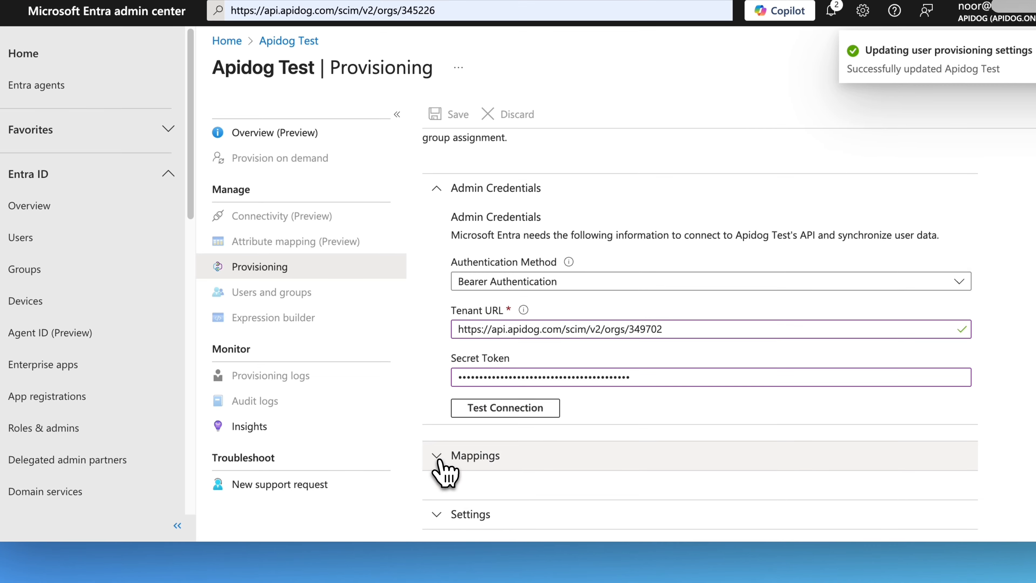
{"action": "left_click", "coordinate": [435, 475]}
{"action": "scroll", "coordinate": [482, 424], "scroll_direction": "down", "scroll_amount": 3}
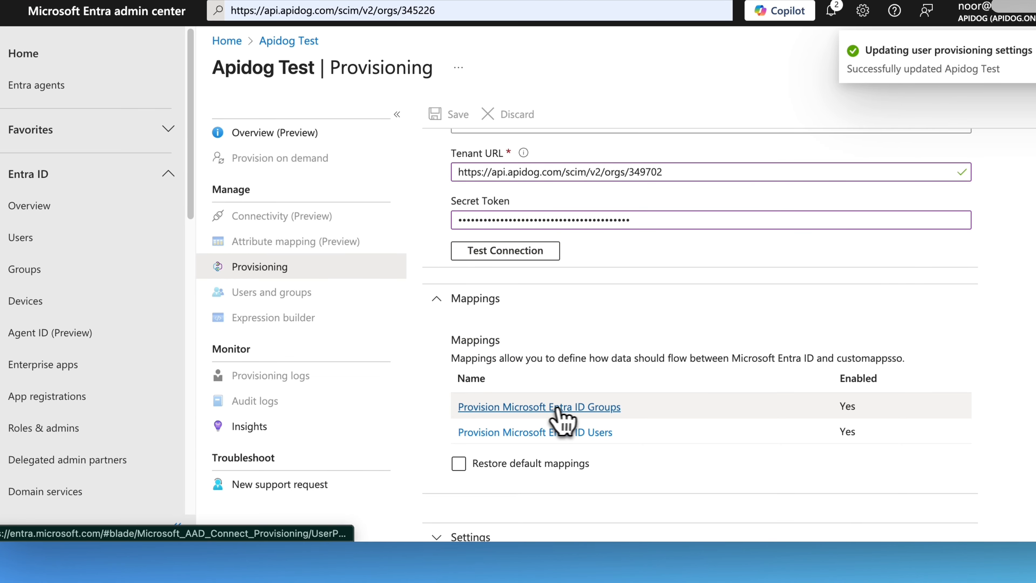
Disable the Provision Microsoft Entra ID Groups mapping and save the change, confirming the resynchronization
{"action": "left_click", "coordinate": [584, 408]}
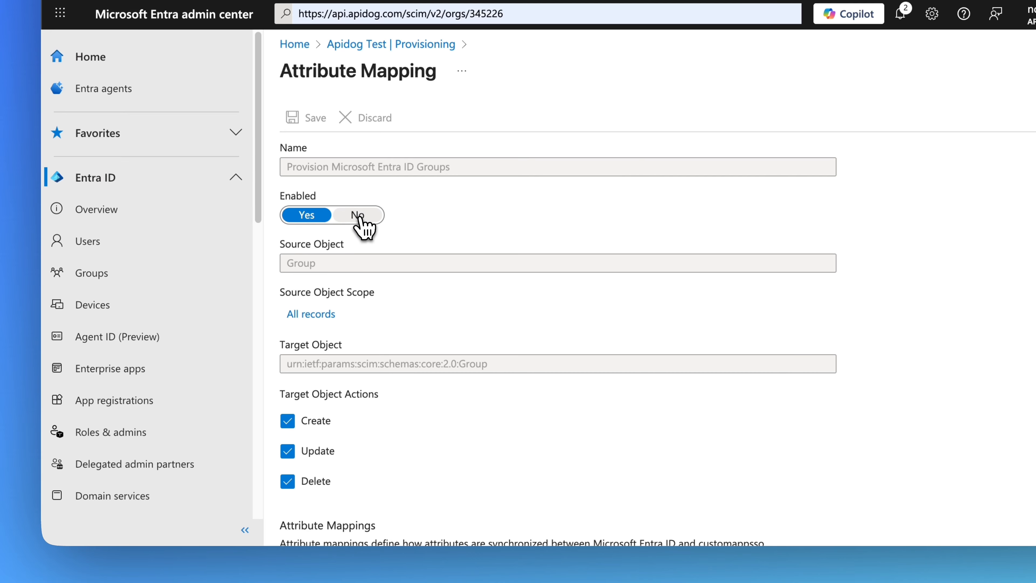
{"action": "left_click", "coordinate": [359, 216]}
{"action": "left_click", "coordinate": [308, 127]}
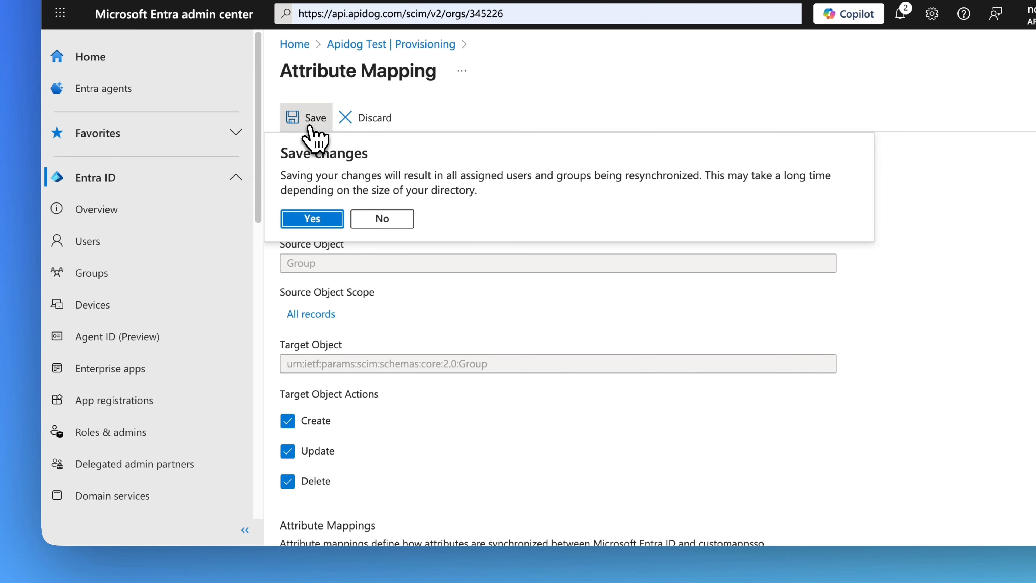
{"action": "left_click", "coordinate": [312, 218]}
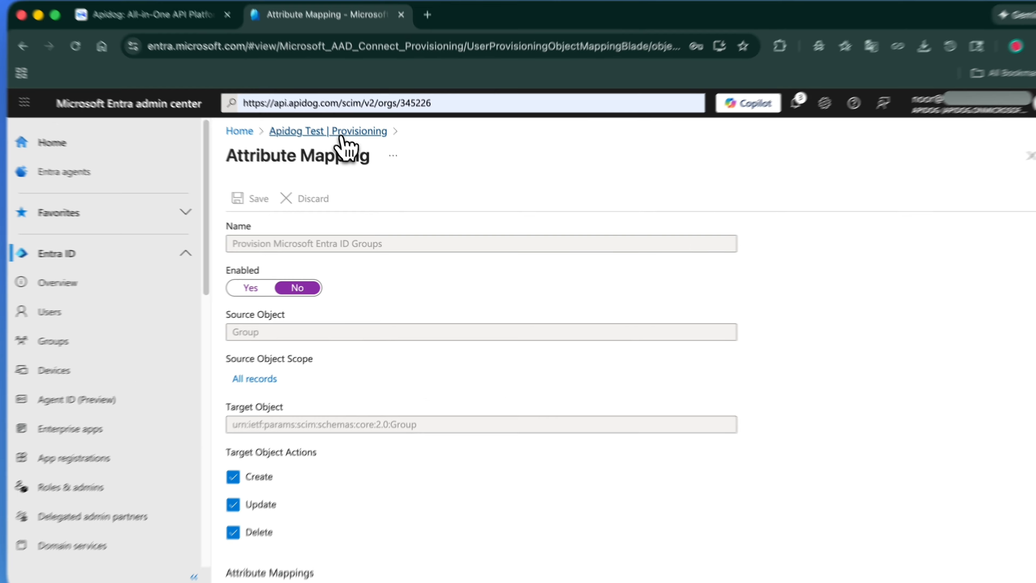
Open the Provision Microsoft Entra ID Users mapping, delete the externalId to mailNickname attribute mapping, and save
{"action": "left_click", "coordinate": [346, 152]}
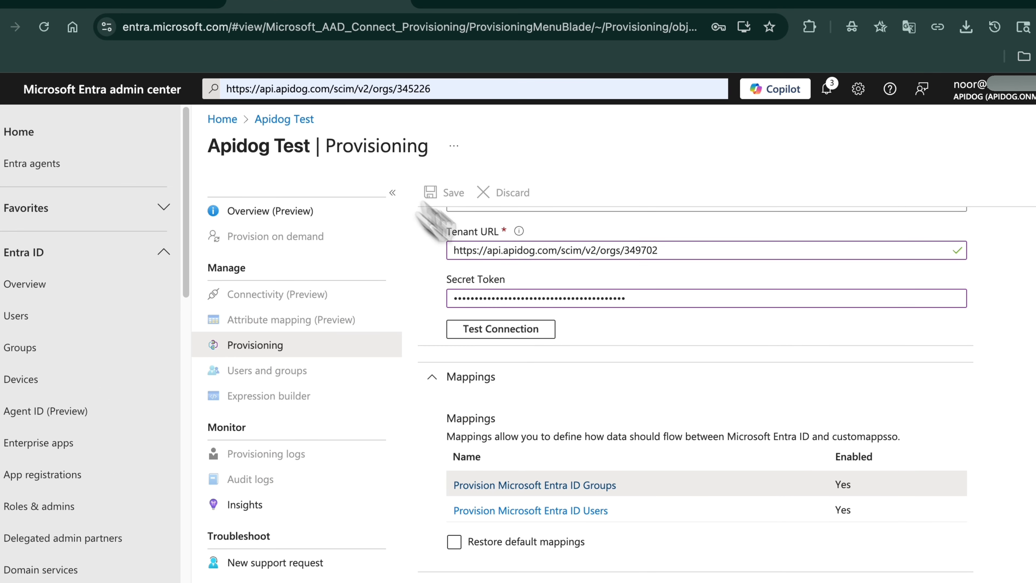
{"action": "scroll", "coordinate": [598, 467], "scroll_direction": "down", "scroll_amount": 1}
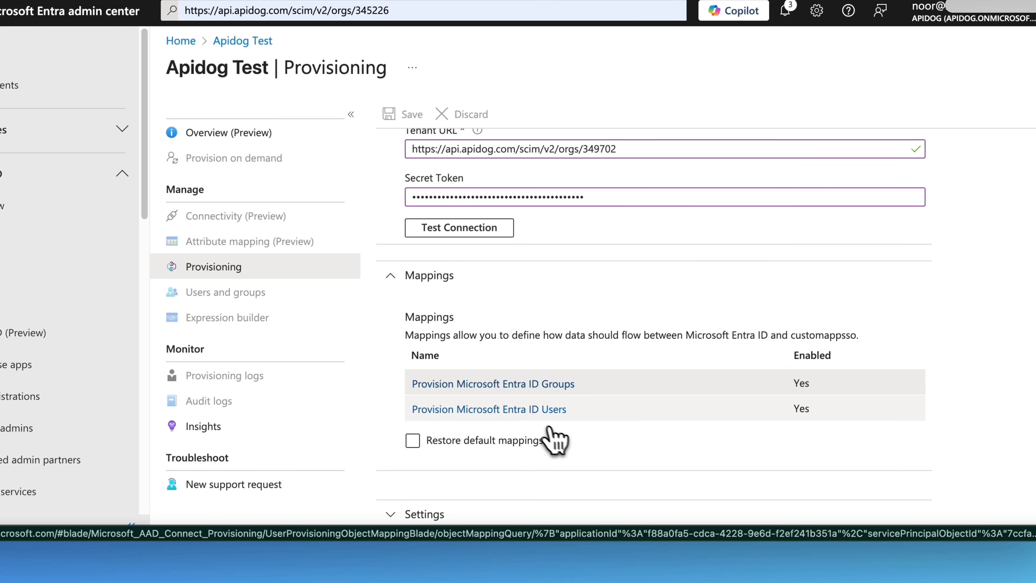
{"action": "left_click", "coordinate": [526, 409]}
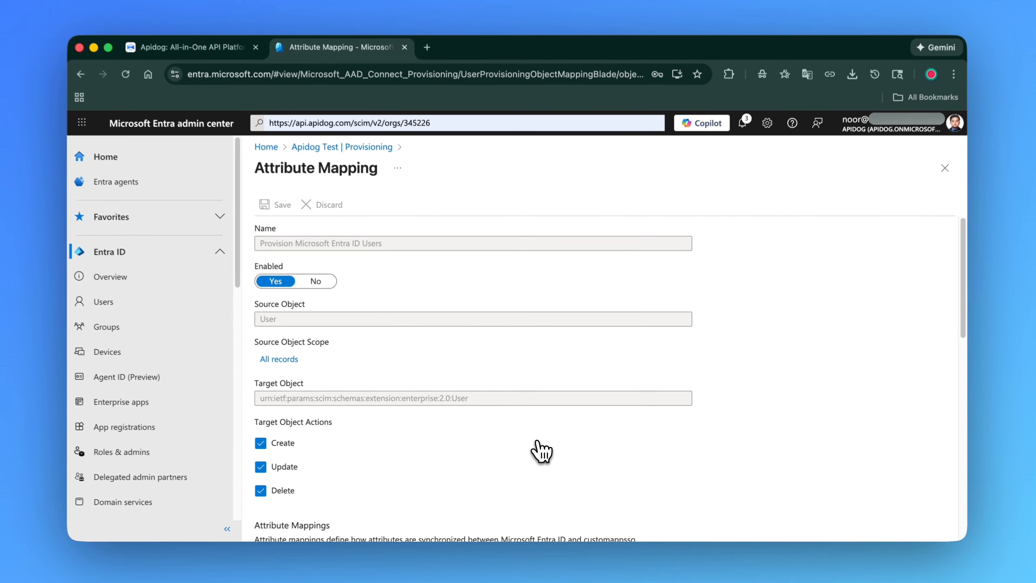
{"action": "scroll", "coordinate": [342, 381], "scroll_direction": "down", "scroll_amount": 10}
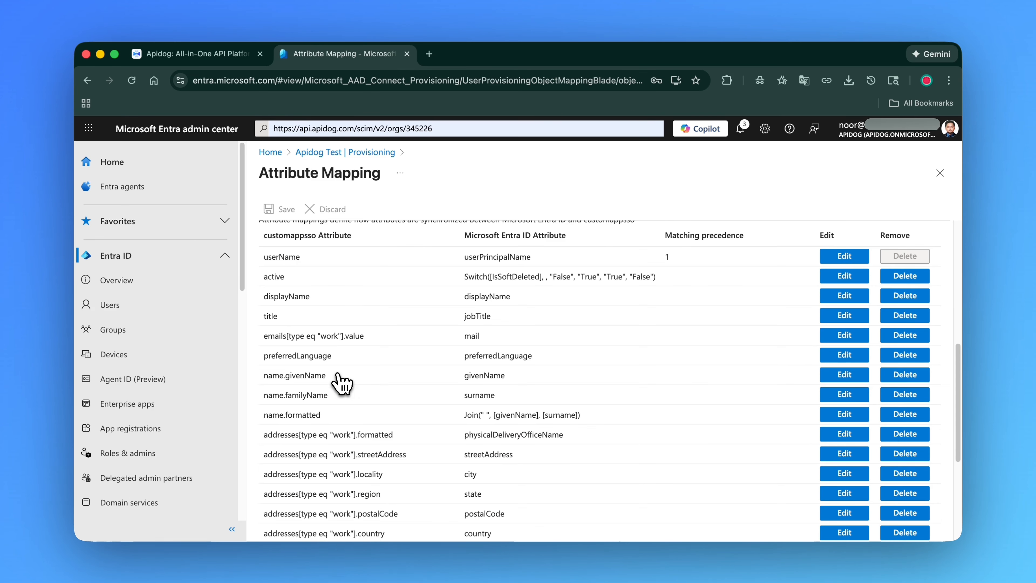
{"action": "scroll", "coordinate": [337, 381], "scroll_direction": "down", "scroll_amount": 3}
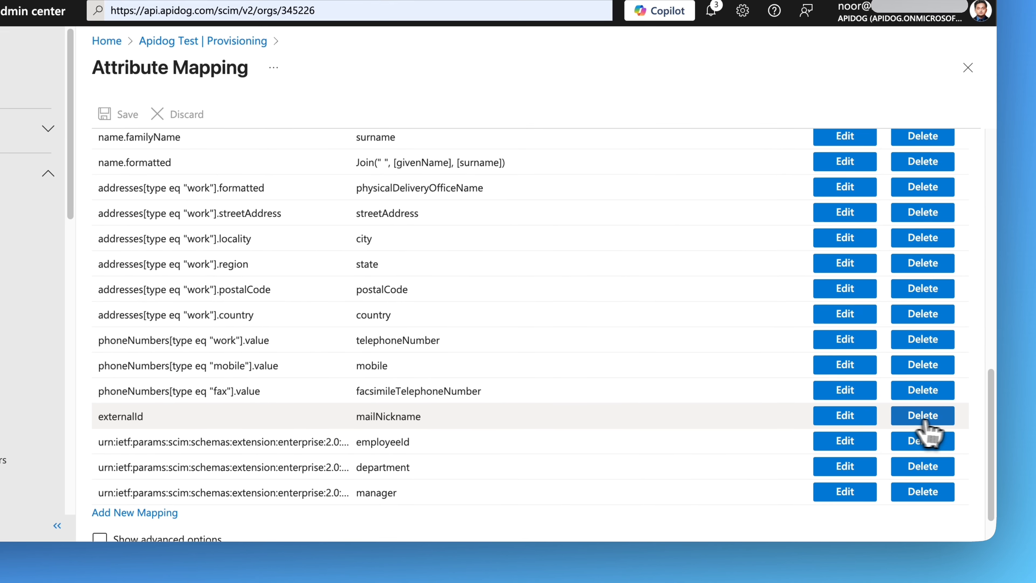
{"action": "left_click", "coordinate": [924, 422]}
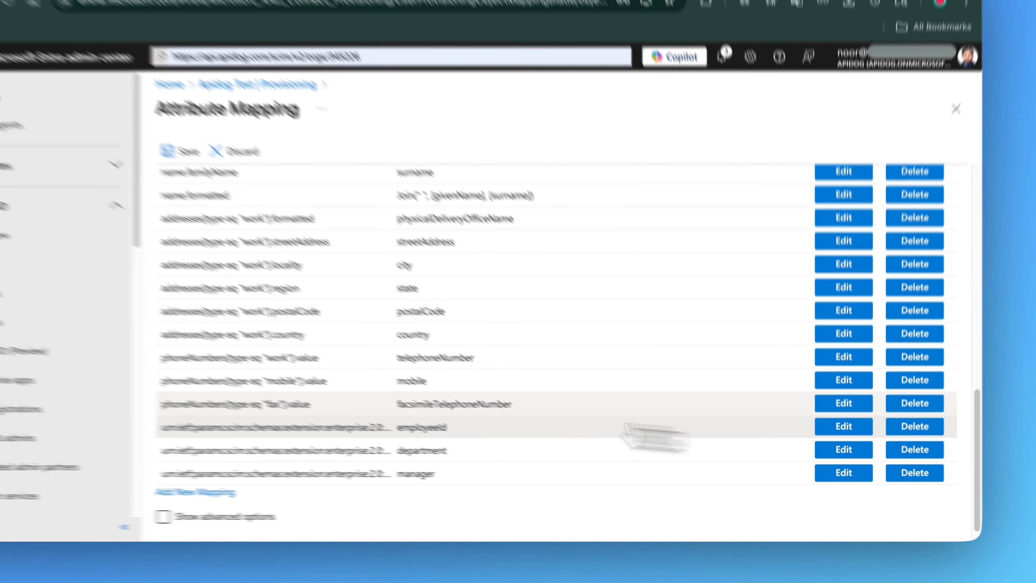
{"action": "scroll", "coordinate": [175, 395], "scroll_direction": "up", "scroll_amount": 10}
{"action": "left_click", "coordinate": [281, 209]}
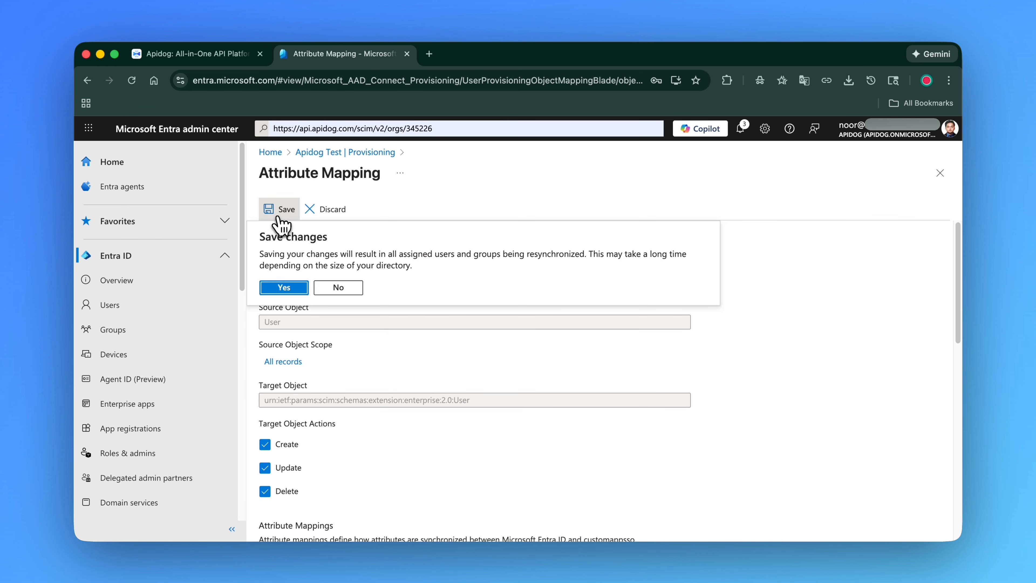
{"action": "left_click", "coordinate": [290, 292]}
Edit the userName mapping to use source attribute objectId and target attribute externalId, then save the mapping
{"action": "scroll", "coordinate": [311, 326], "scroll_direction": "down", "scroll_amount": 4}
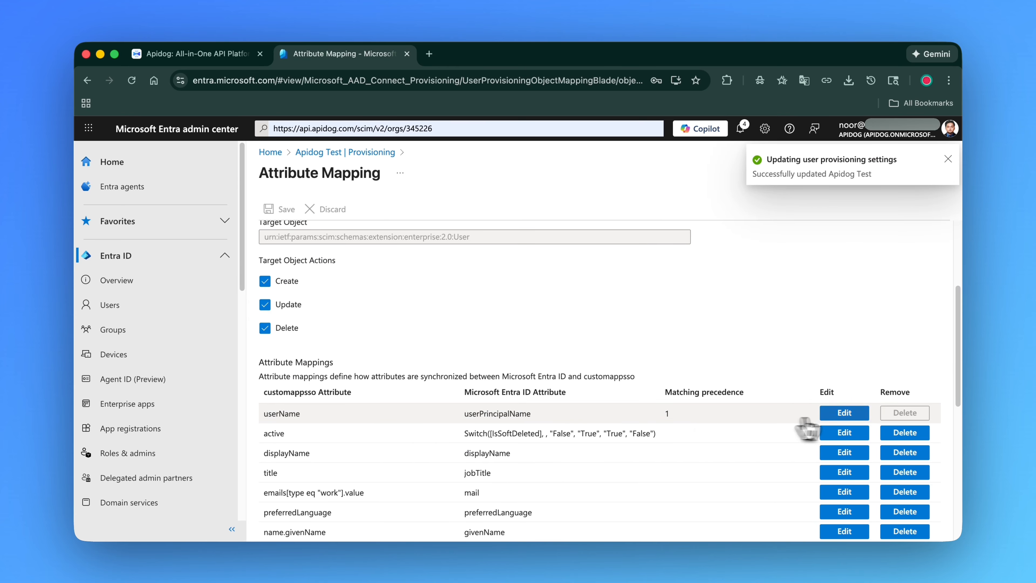
{"action": "left_click", "coordinate": [861, 415]}
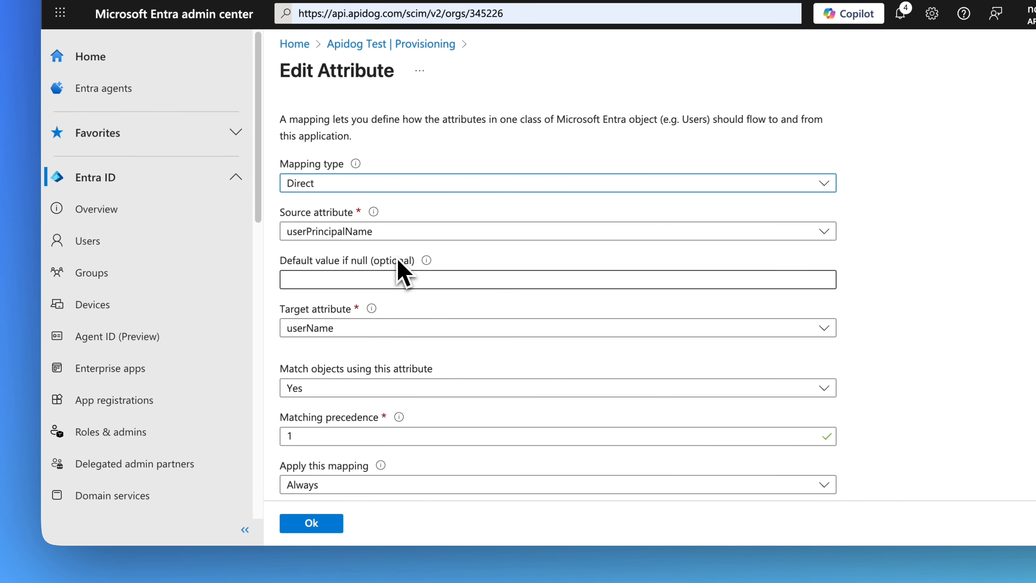
{"action": "left_click", "coordinate": [396, 235]}
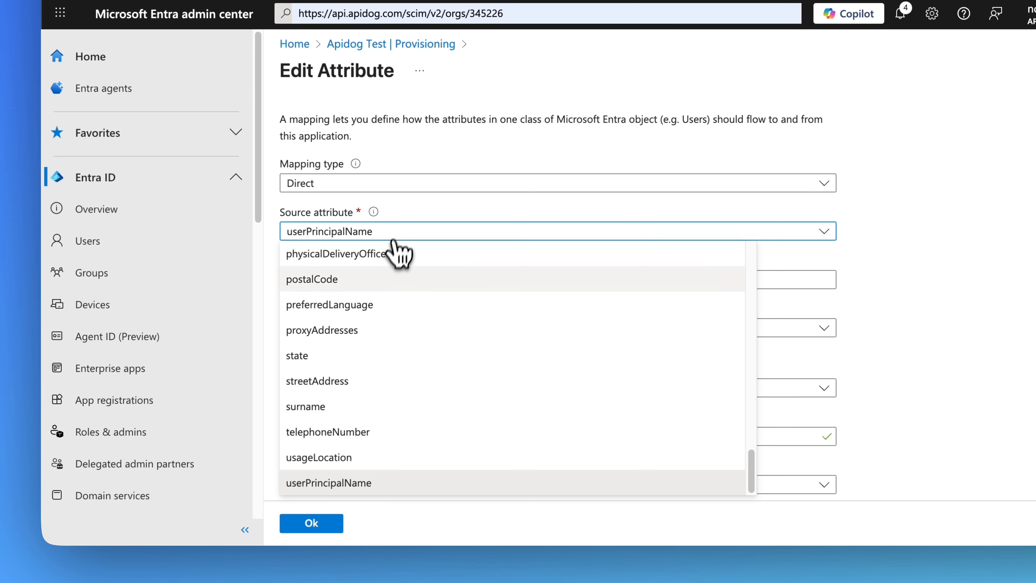
{"action": "scroll", "coordinate": [369, 359], "scroll_direction": "up", "scroll_amount": 5}
{"action": "scroll", "coordinate": [369, 362], "scroll_direction": "down", "scroll_amount": 2}
{"action": "left_click", "coordinate": [336, 382]}
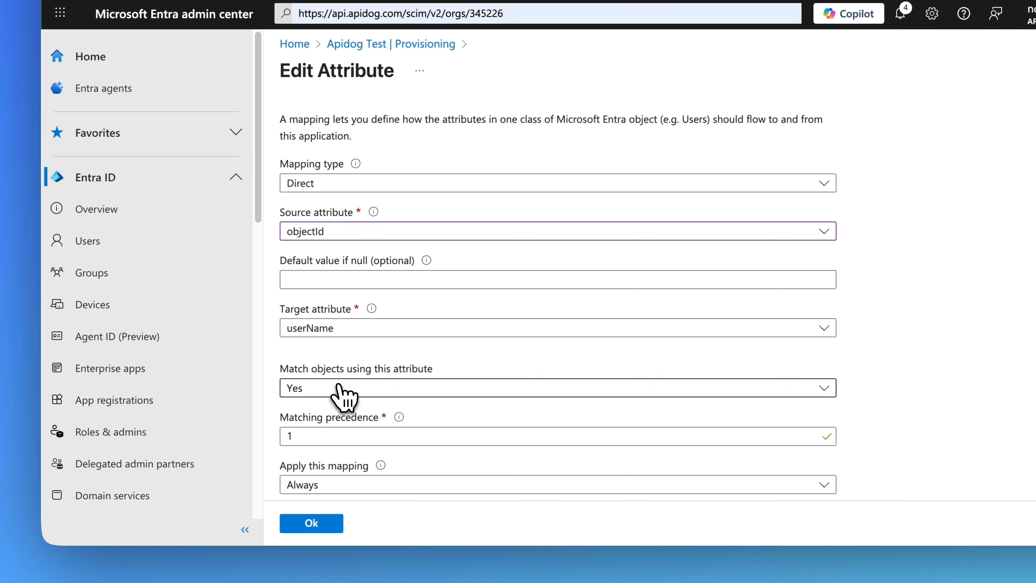
{"action": "left_click", "coordinate": [351, 331]}
{"action": "scroll", "coordinate": [352, 248], "scroll_direction": "up", "scroll_amount": 6}
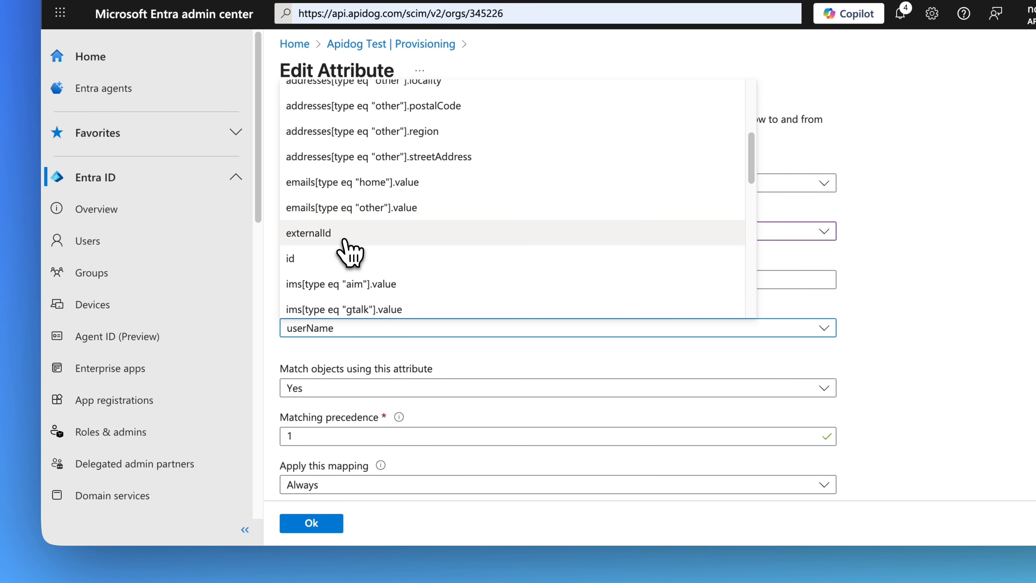
{"action": "left_click", "coordinate": [346, 241]}
{"action": "scroll", "coordinate": [373, 379], "scroll_direction": "down", "scroll_amount": 1}
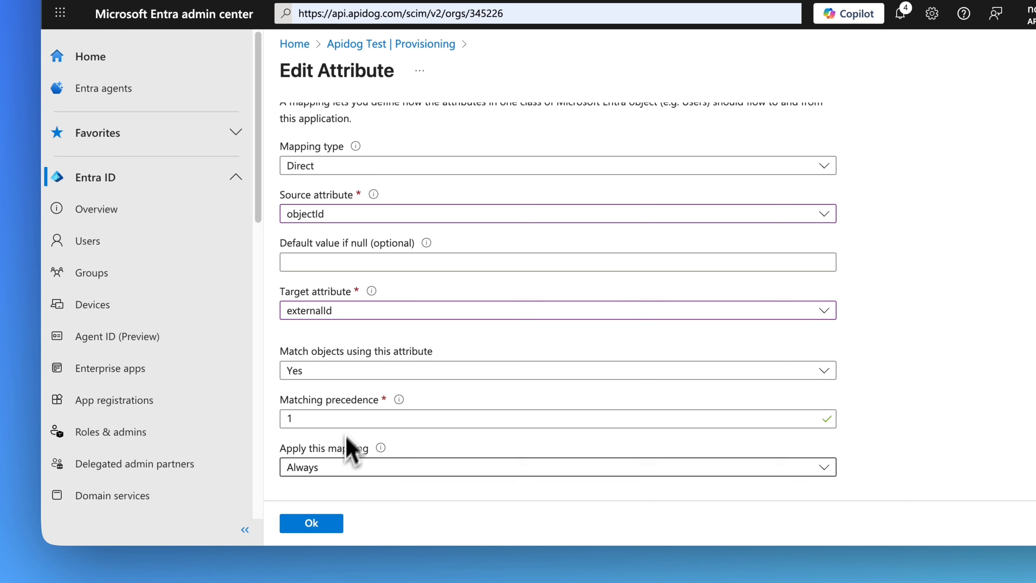
{"action": "left_click", "coordinate": [313, 523]}
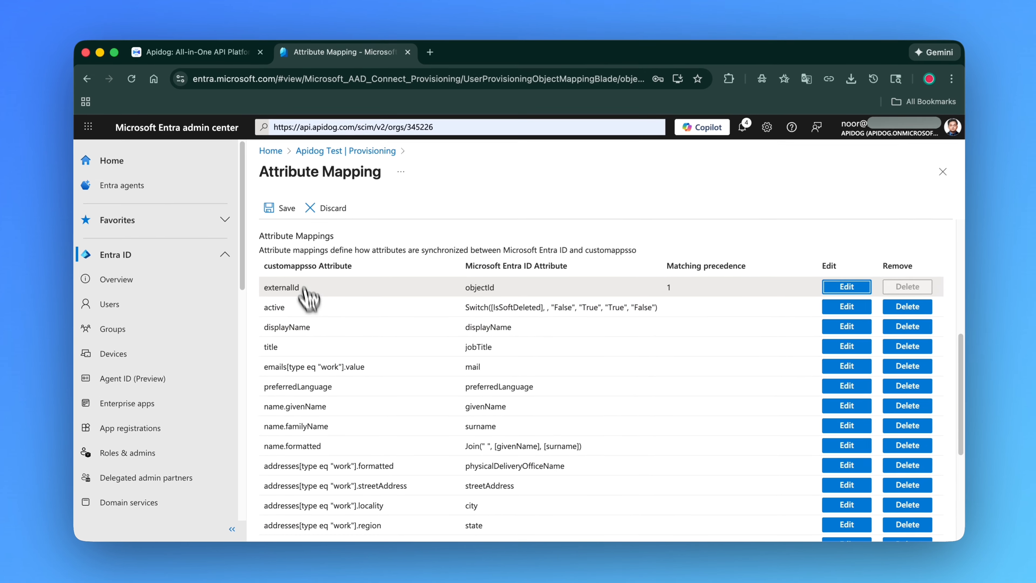
{"action": "left_click", "coordinate": [280, 208]}
{"action": "left_click", "coordinate": [284, 287]}
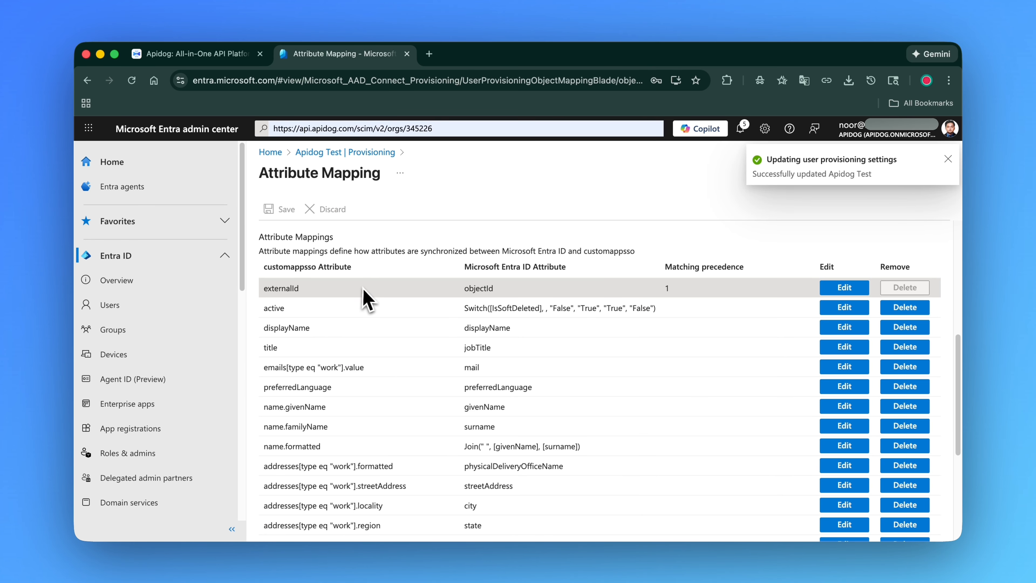
Add a new attribute mapping and set its source attribute to userPrincipalName
{"action": "scroll", "coordinate": [362, 288], "scroll_direction": "down", "scroll_amount": 5}
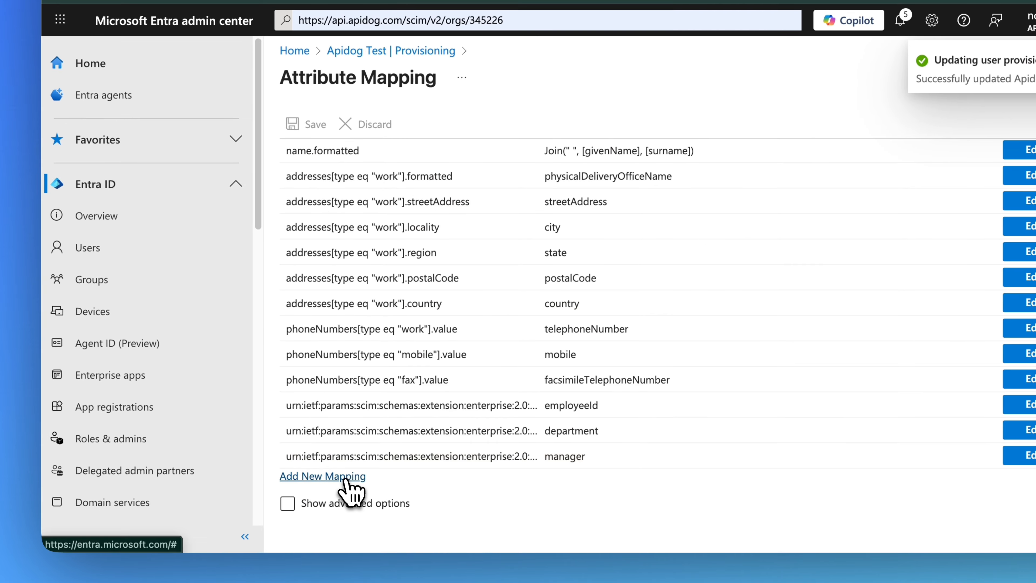
{"action": "left_click", "coordinate": [325, 473]}
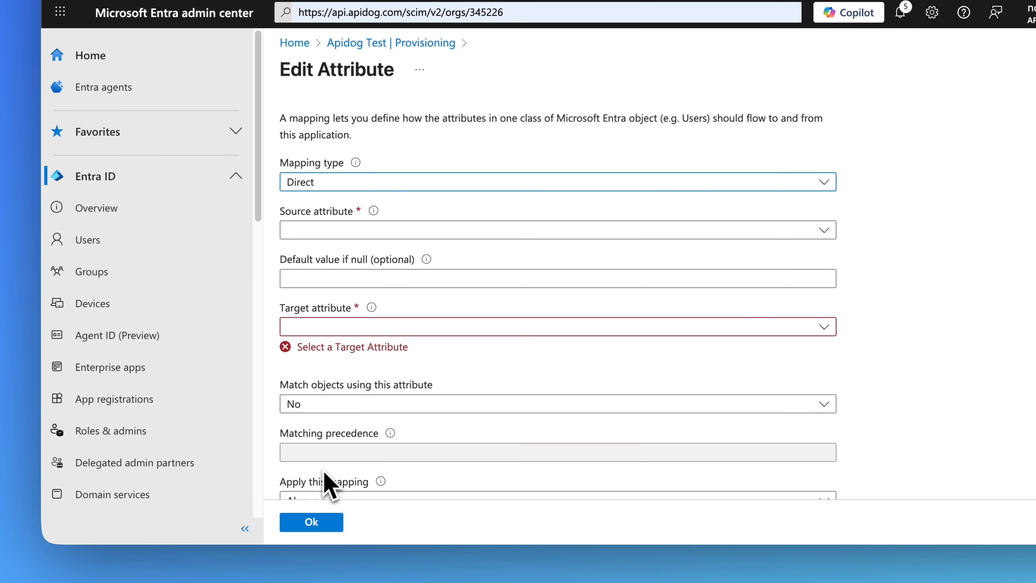
{"action": "left_click", "coordinate": [484, 236]}
{"action": "scroll", "coordinate": [377, 386], "scroll_direction": "down", "scroll_amount": 10}
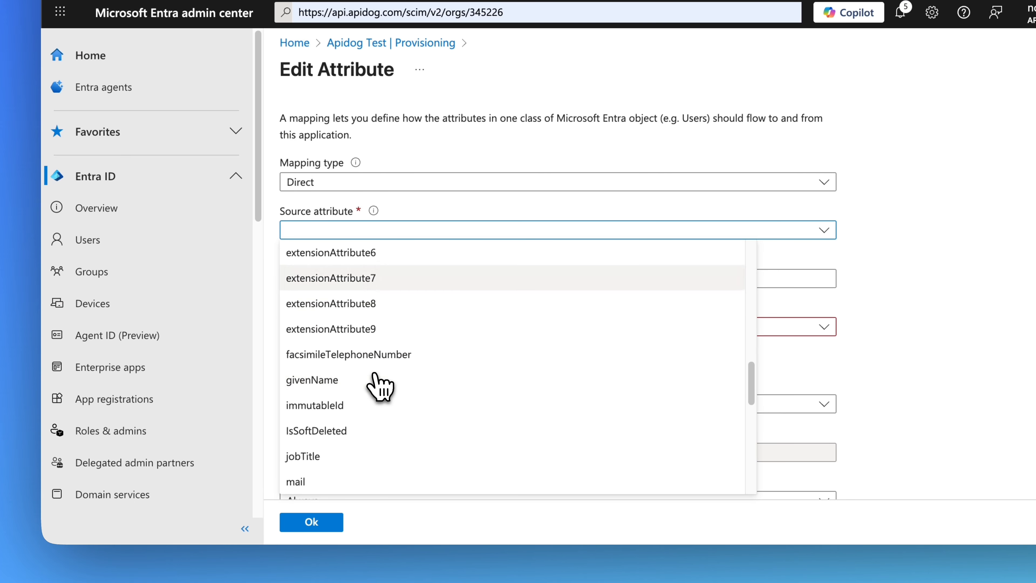
{"action": "scroll", "coordinate": [380, 417], "scroll_direction": "down", "scroll_amount": 3}
{"action": "left_click", "coordinate": [419, 481]}
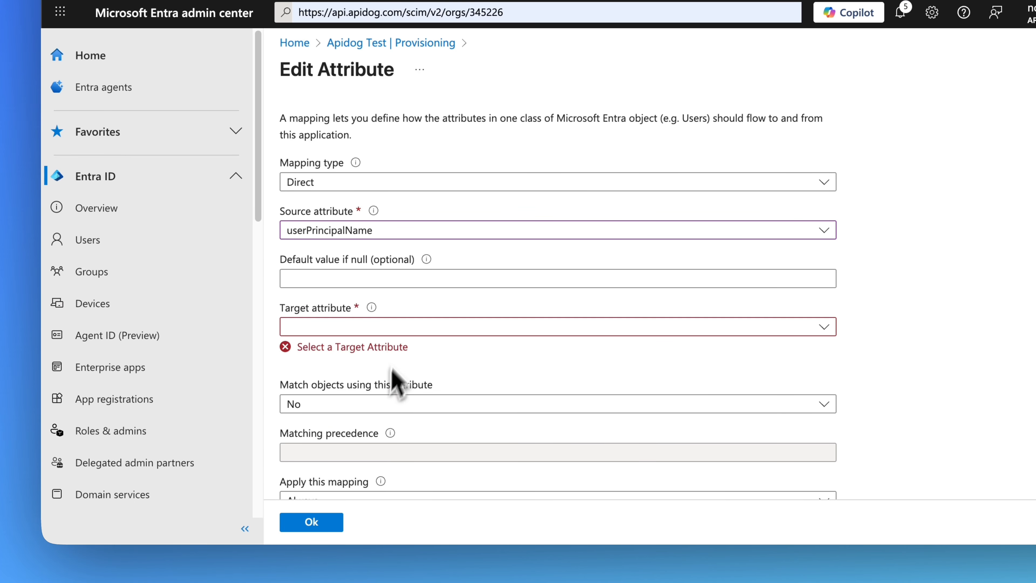
Set the new mapping's target attribute to userName, enable matching objects using this attribute, and confirm the mapping
{"action": "left_click", "coordinate": [417, 329]}
{"action": "scroll", "coordinate": [393, 273], "scroll_direction": "down", "scroll_amount": 10}
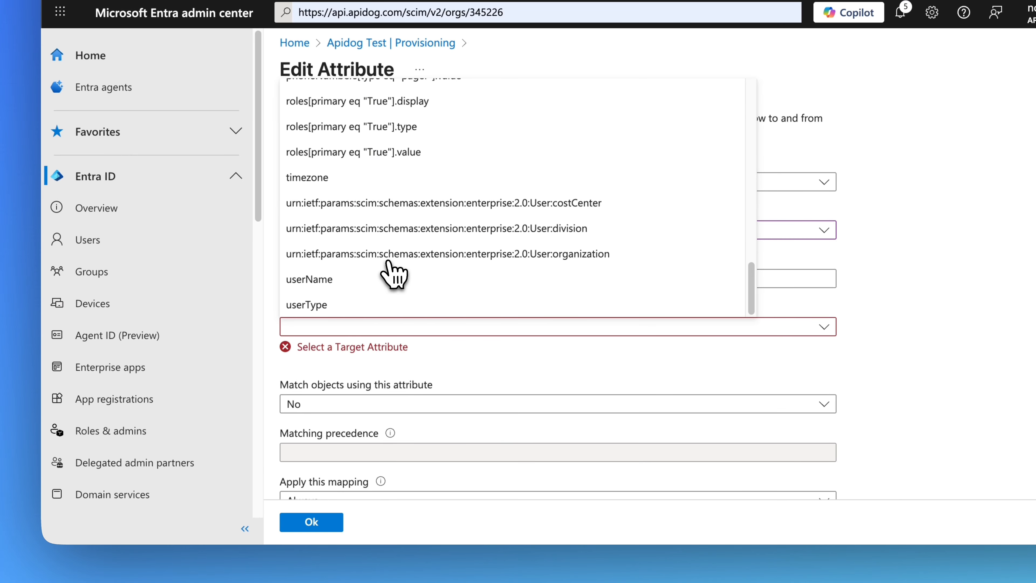
{"action": "left_click", "coordinate": [377, 281]}
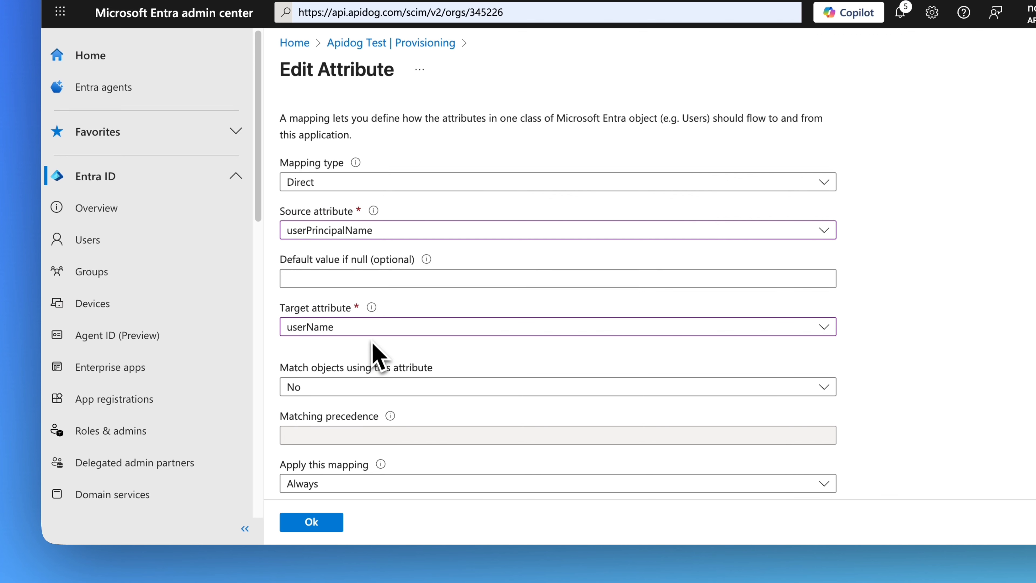
{"action": "left_click", "coordinate": [362, 389]}
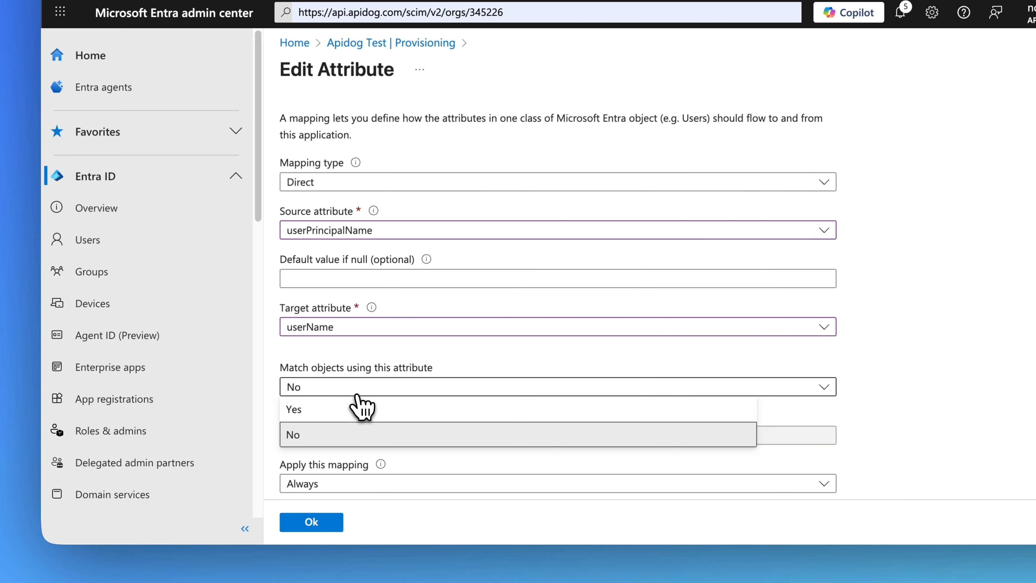
{"action": "left_click", "coordinate": [344, 416]}
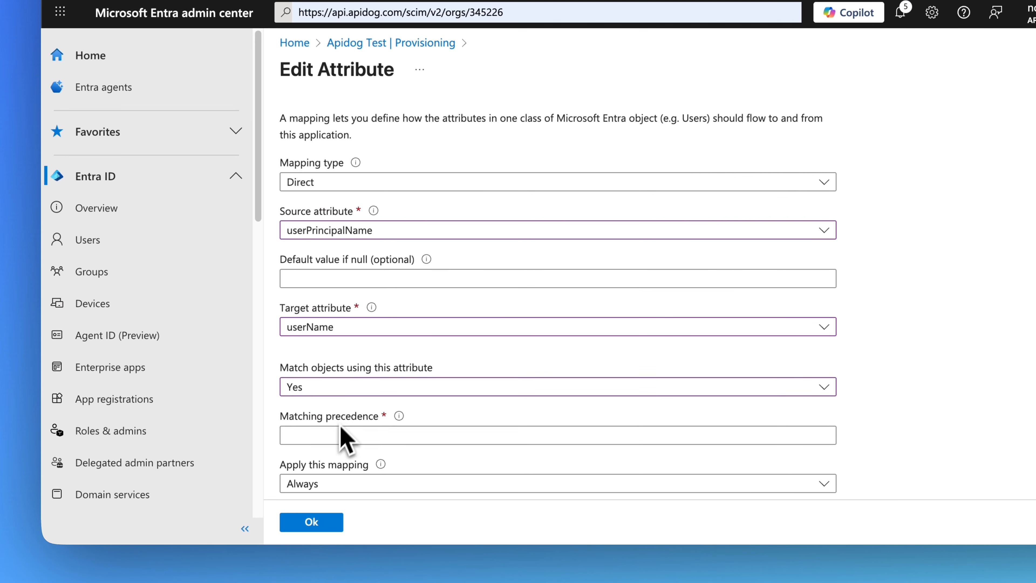
{"action": "left_click", "coordinate": [333, 435]}
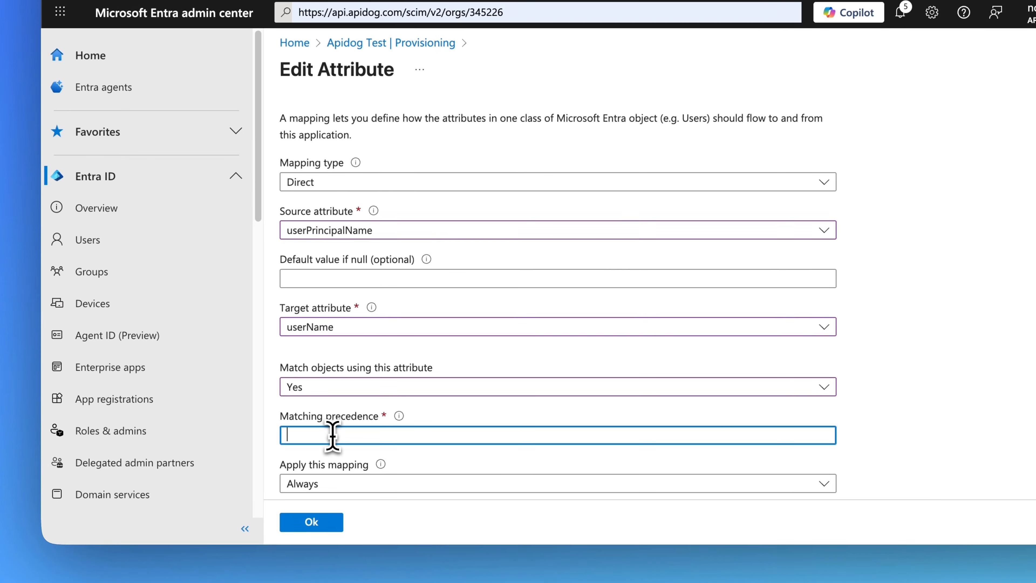
{"action": "left_click", "coordinate": [326, 522]}
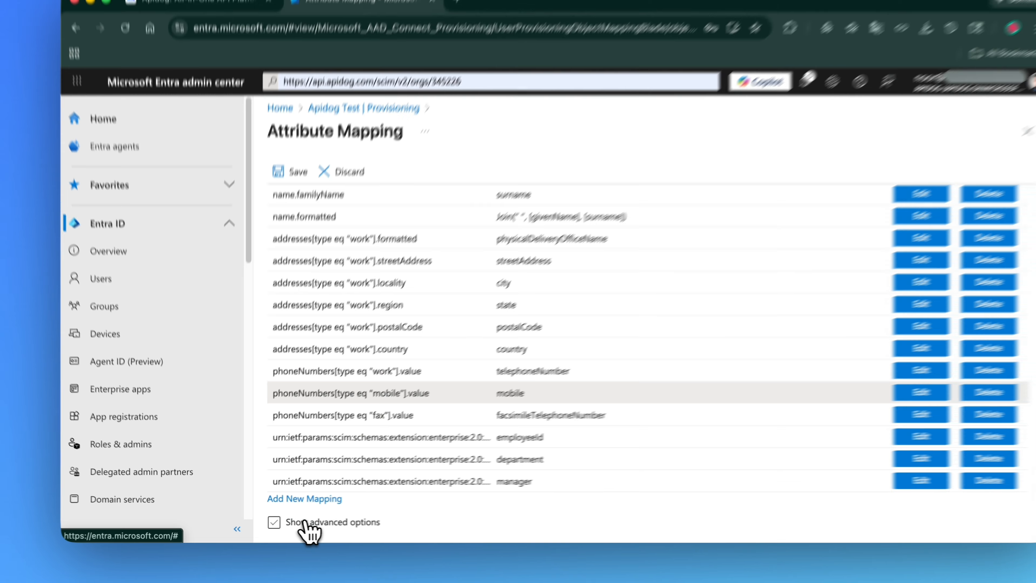
Delete every attribute mapping except externalId, userName, active, displayName and name.formatted
{"action": "scroll", "coordinate": [470, 388], "scroll_direction": "up", "scroll_amount": 5}
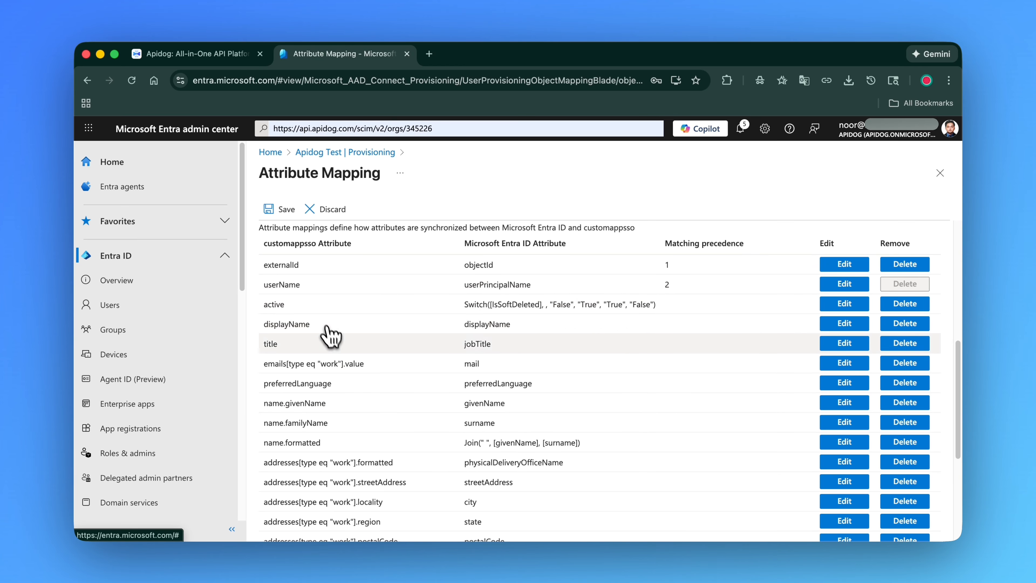
{"action": "left_click", "coordinate": [908, 346]}
{"action": "left_click", "coordinate": [908, 345]}
{"action": "left_click", "coordinate": [908, 346]}
{"action": "left_click", "coordinate": [908, 346]}
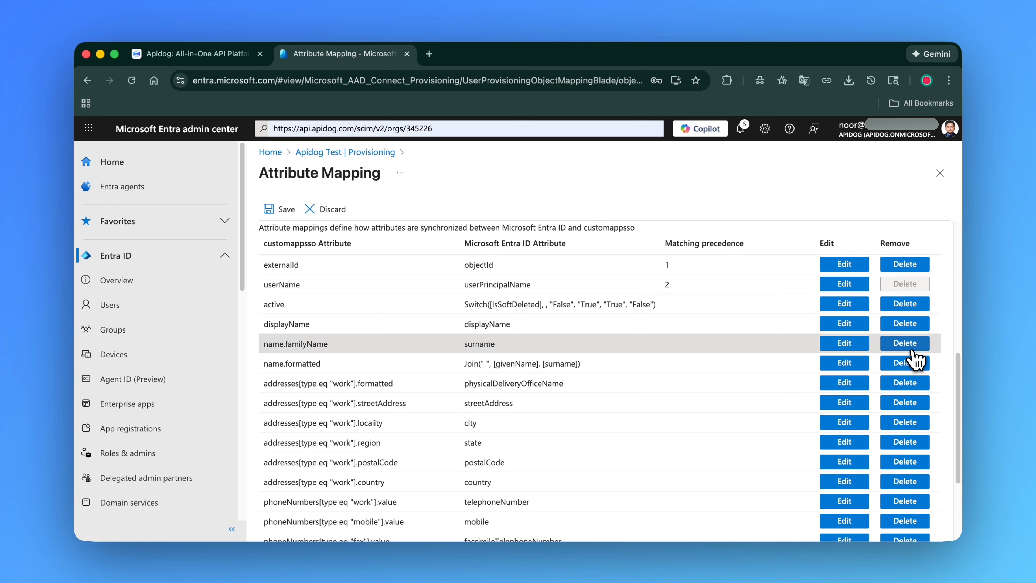
{"action": "left_click", "coordinate": [912, 349]}
{"action": "scroll", "coordinate": [913, 376], "scroll_direction": "down", "scroll_amount": 3}
{"action": "left_click", "coordinate": [912, 465]}
{"action": "left_click", "coordinate": [912, 450]}
{"action": "left_click", "coordinate": [908, 465]}
{"action": "left_click", "coordinate": [912, 450]}
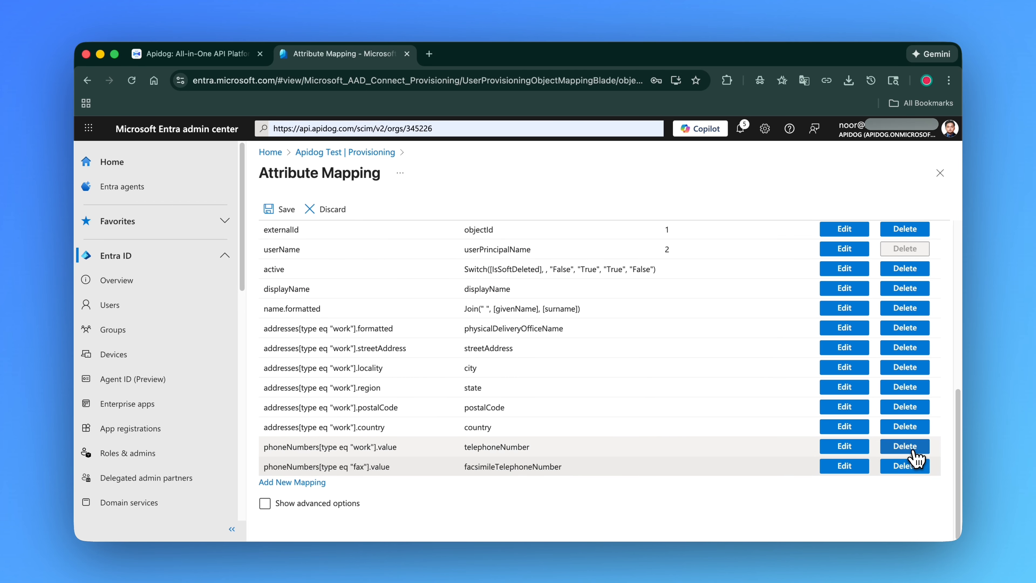
{"action": "left_click", "coordinate": [913, 447]}
{"action": "left_click", "coordinate": [913, 447]}
{"action": "left_click", "coordinate": [912, 448]}
{"action": "left_click", "coordinate": [913, 448]}
{"action": "left_click", "coordinate": [913, 448]}
{"action": "left_click", "coordinate": [913, 447]}
{"action": "left_click", "coordinate": [913, 447]}
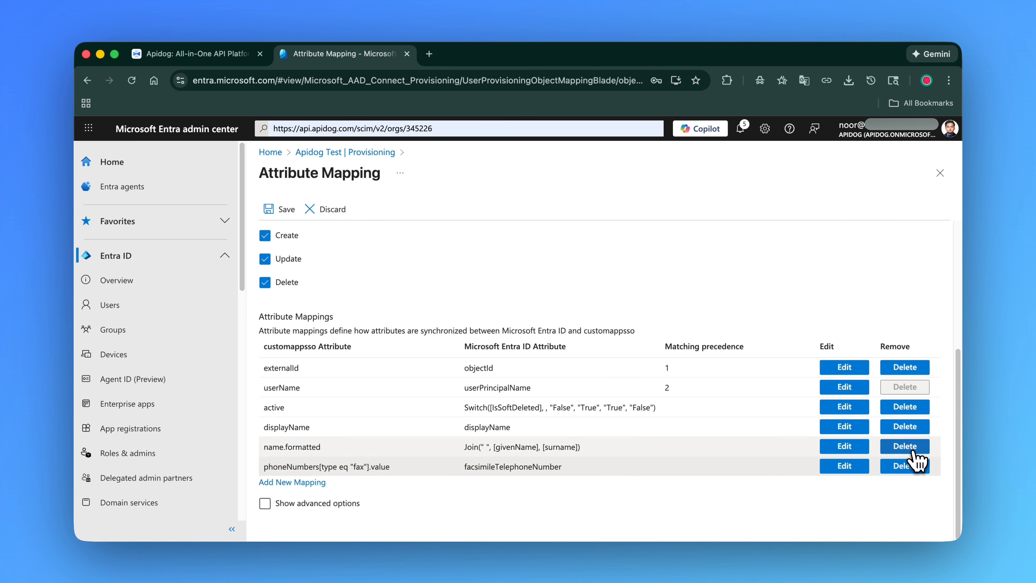
{"action": "left_click", "coordinate": [911, 466]}
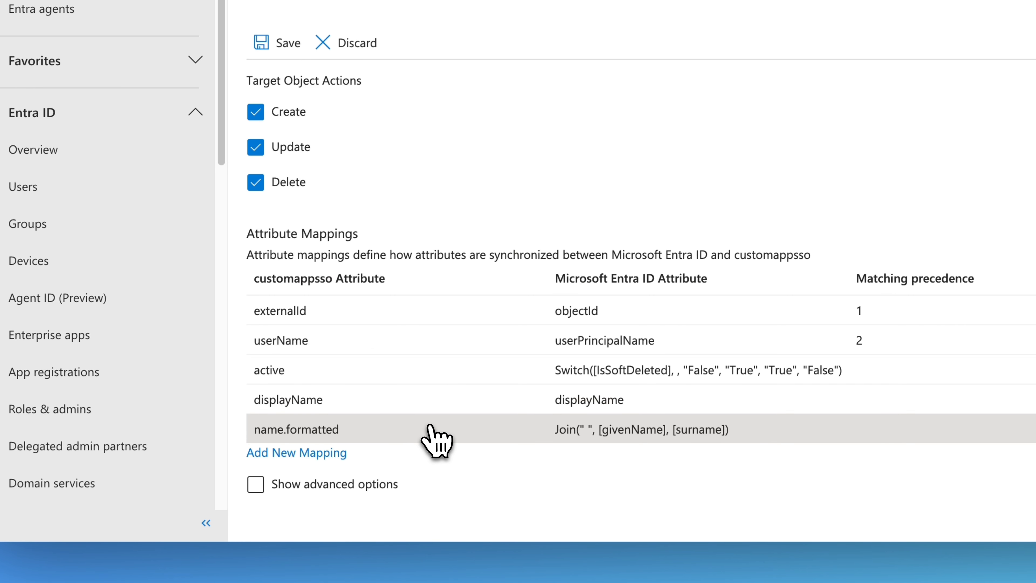
Save the attribute mapping changes, confirm the resynchronization, and return to the Apidog Test provisioning page
{"action": "left_click", "coordinate": [273, 42]}
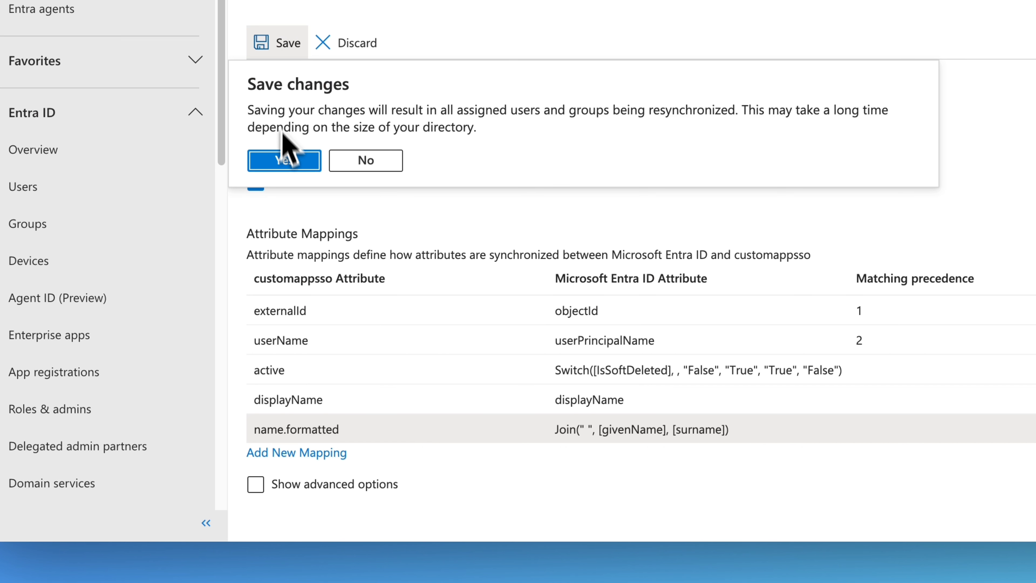
{"action": "left_click", "coordinate": [286, 160]}
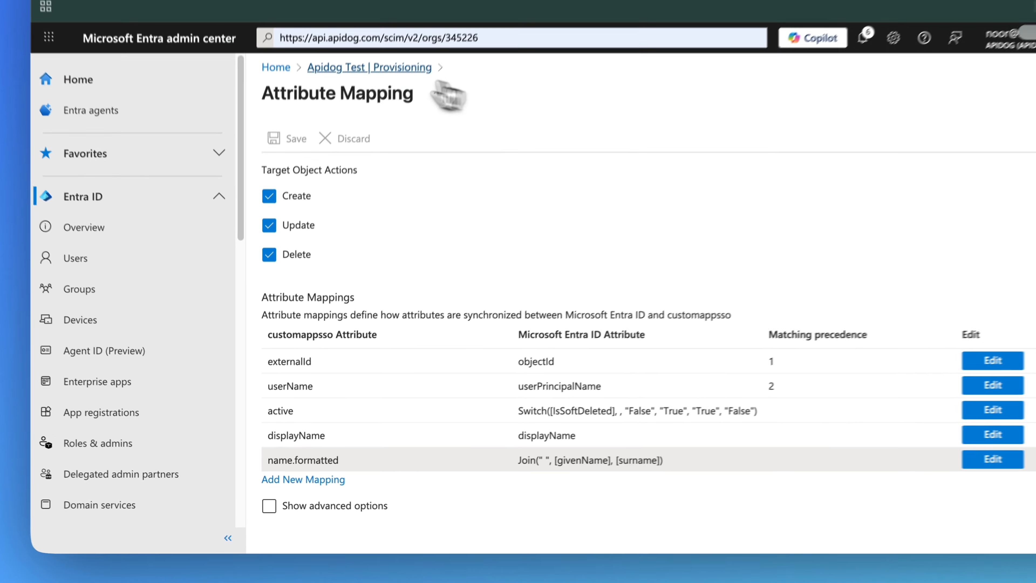
{"action": "left_click", "coordinate": [347, 152]}
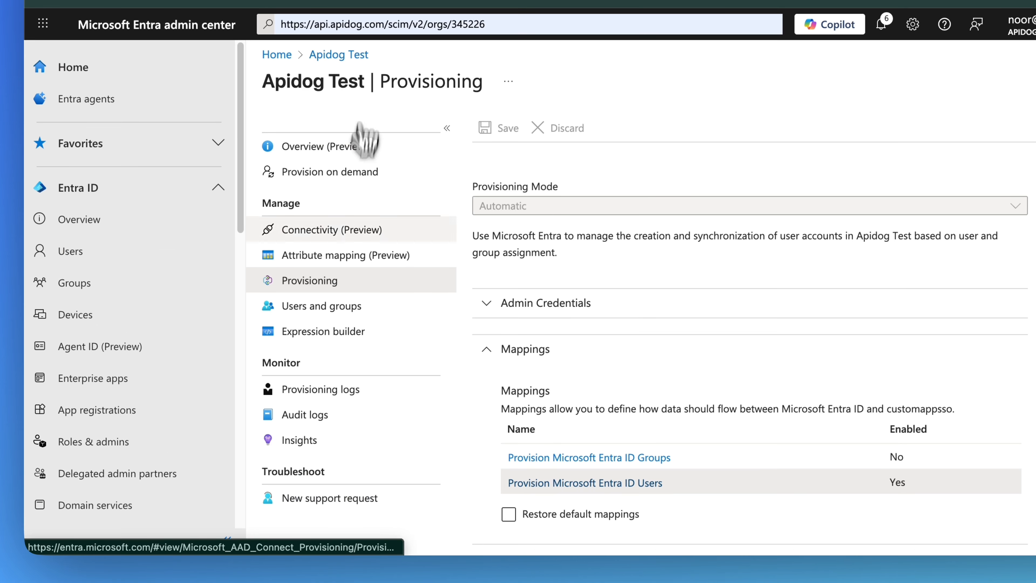
Start provisioning for Apidog Test from its overview page and confirm
{"action": "left_click", "coordinate": [337, 308]}
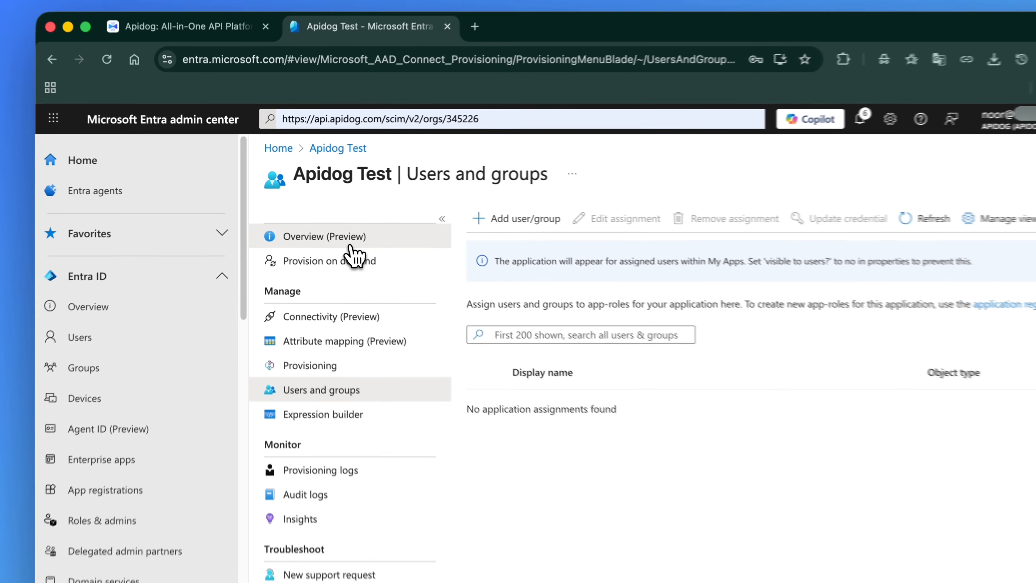
{"action": "left_click", "coordinate": [327, 227]}
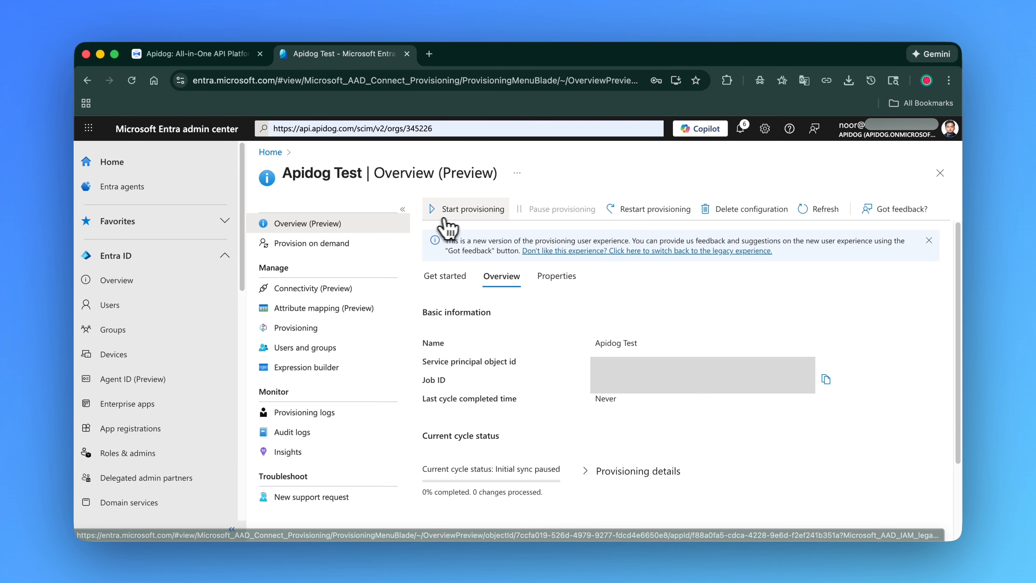
{"action": "left_click", "coordinate": [460, 221]}
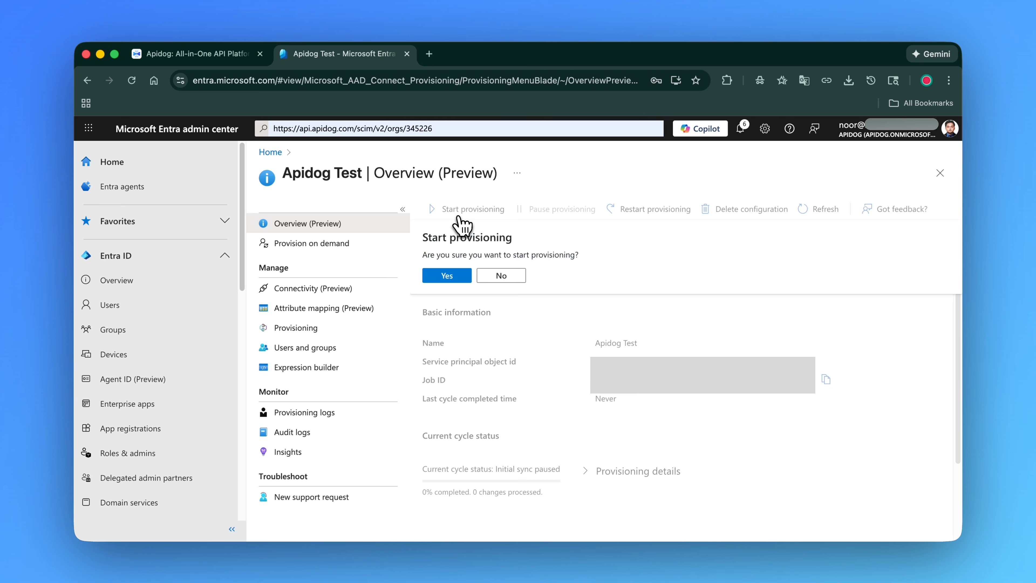
{"action": "left_click", "coordinate": [456, 277]}
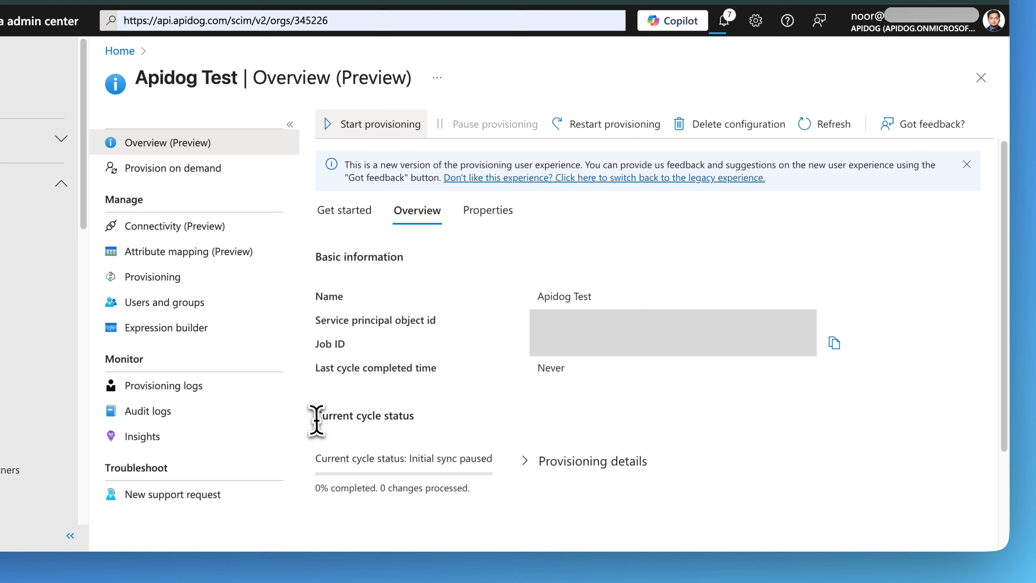
{"action": "left_click_drag", "start_coordinate": [311, 421], "coordinate": [433, 431]}
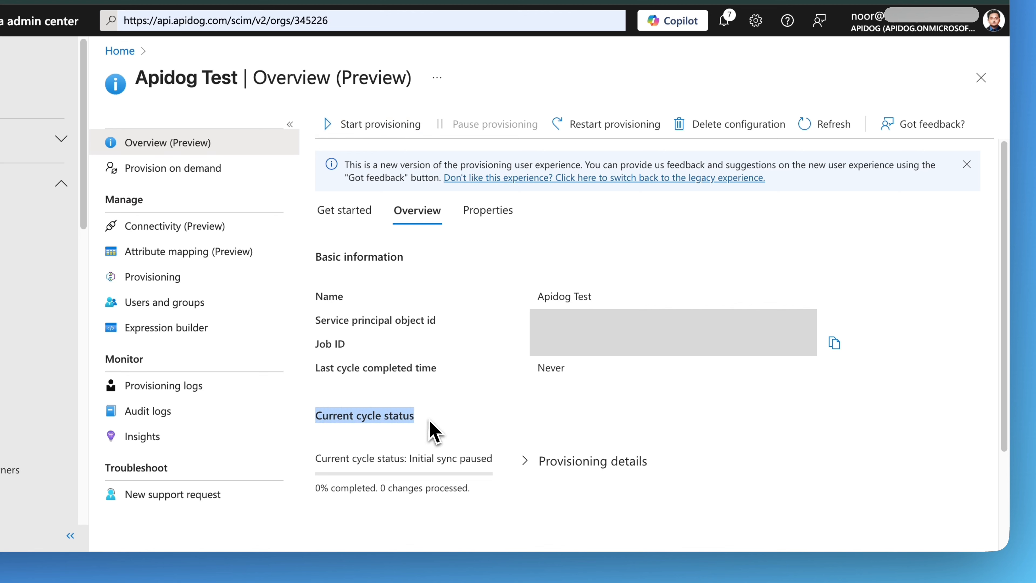
{"action": "left_click", "coordinate": [451, 416]}
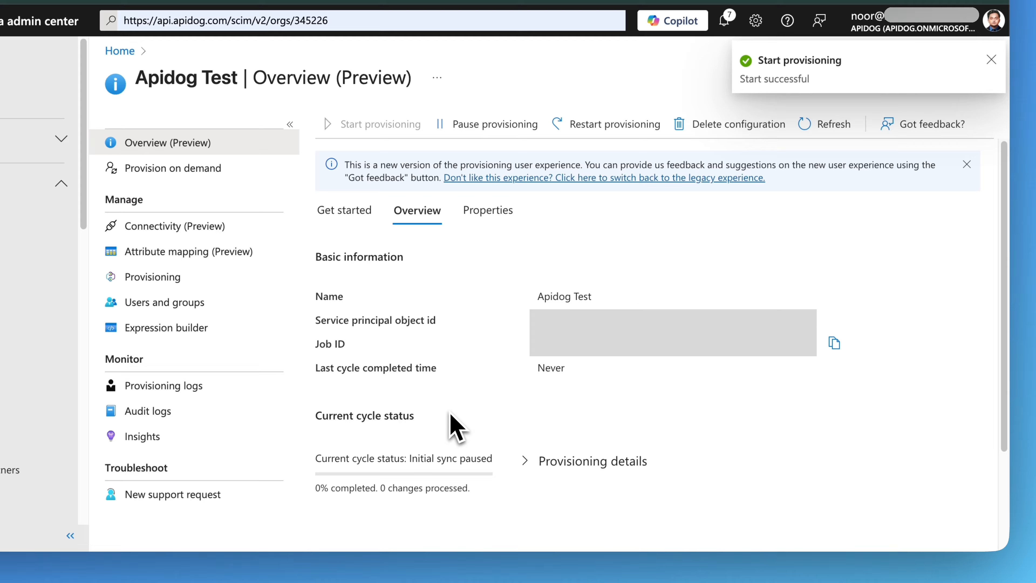
{"action": "left_click_drag", "start_coordinate": [317, 488], "coordinate": [473, 493]}
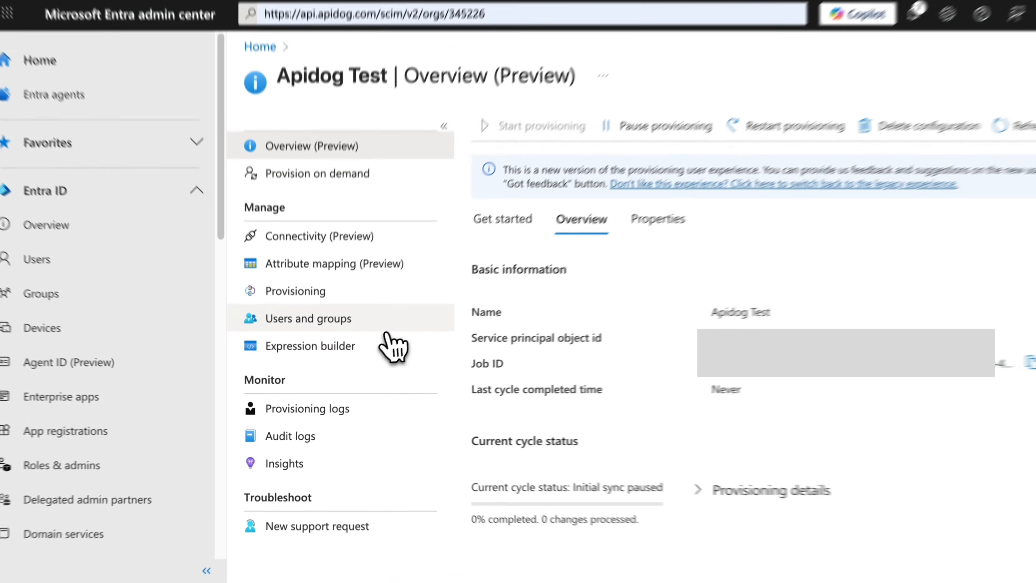
Assign the admin's own user account to the Apidog Test application by searching users by name
{"action": "left_click", "coordinate": [211, 306]}
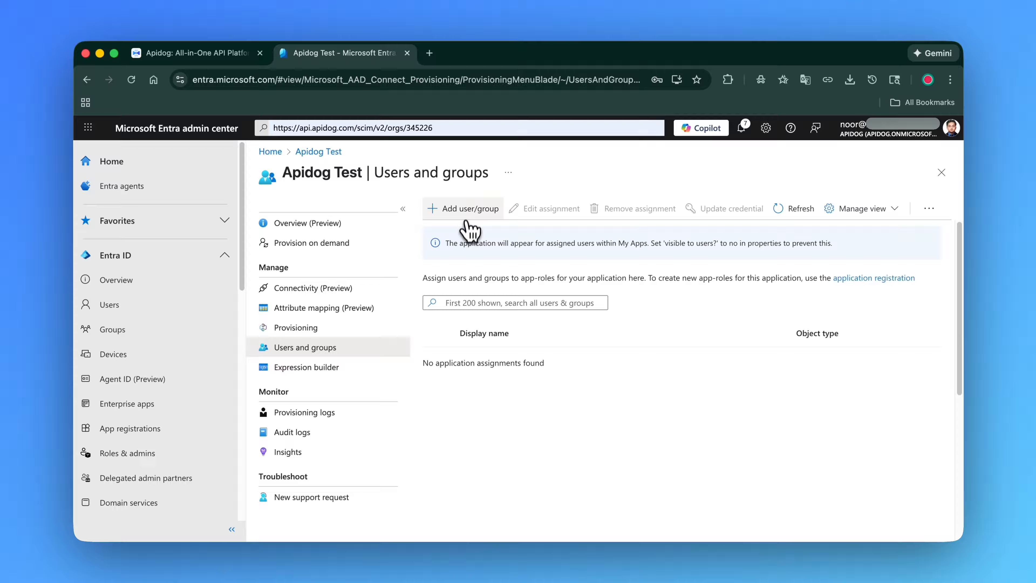
{"action": "left_click", "coordinate": [544, 103]}
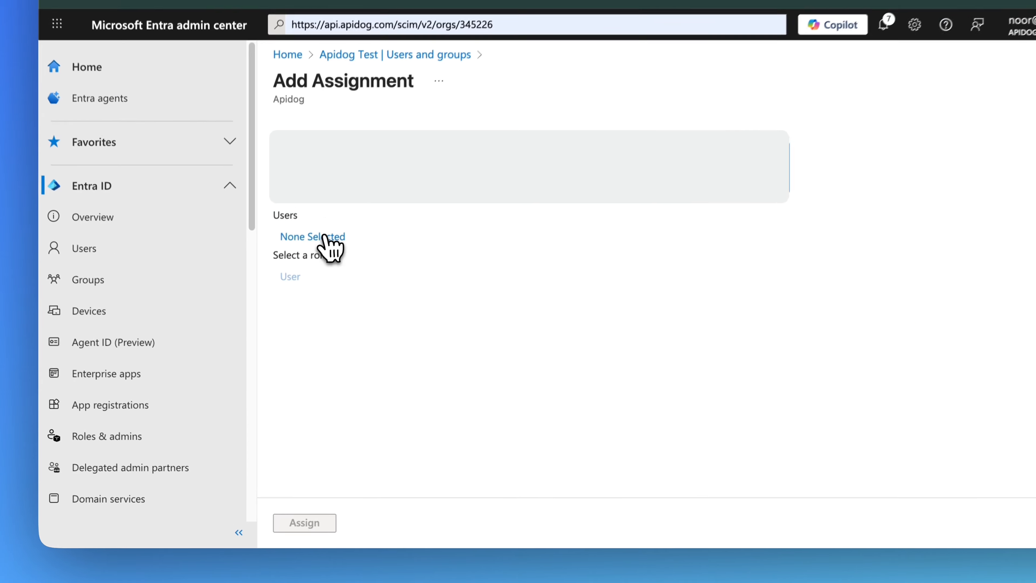
{"action": "left_click", "coordinate": [290, 297]}
{"action": "type", "text": "noor"}
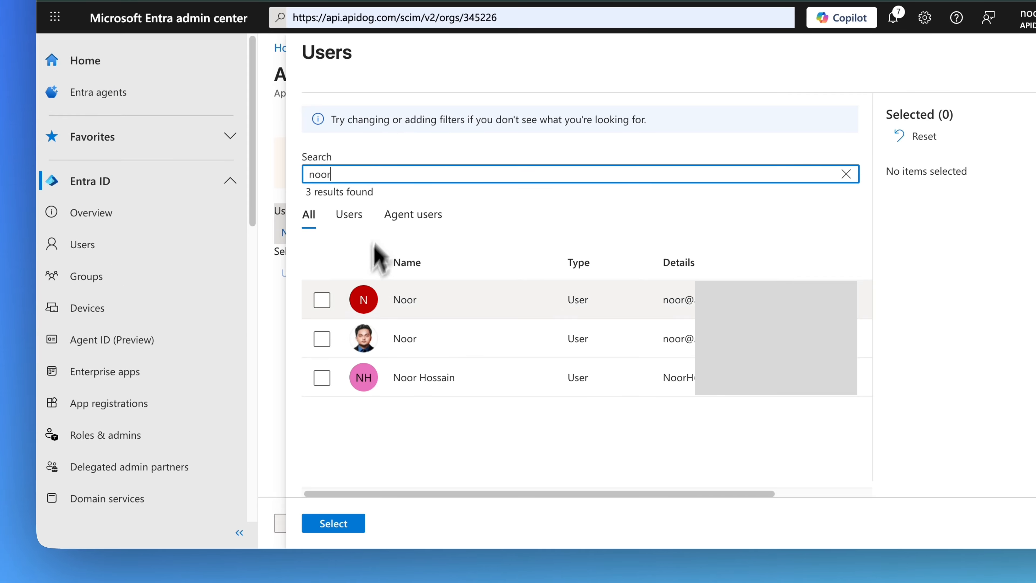
{"action": "left_click", "coordinate": [322, 339]}
{"action": "left_click", "coordinate": [355, 523]}
{"action": "left_click", "coordinate": [316, 525]}
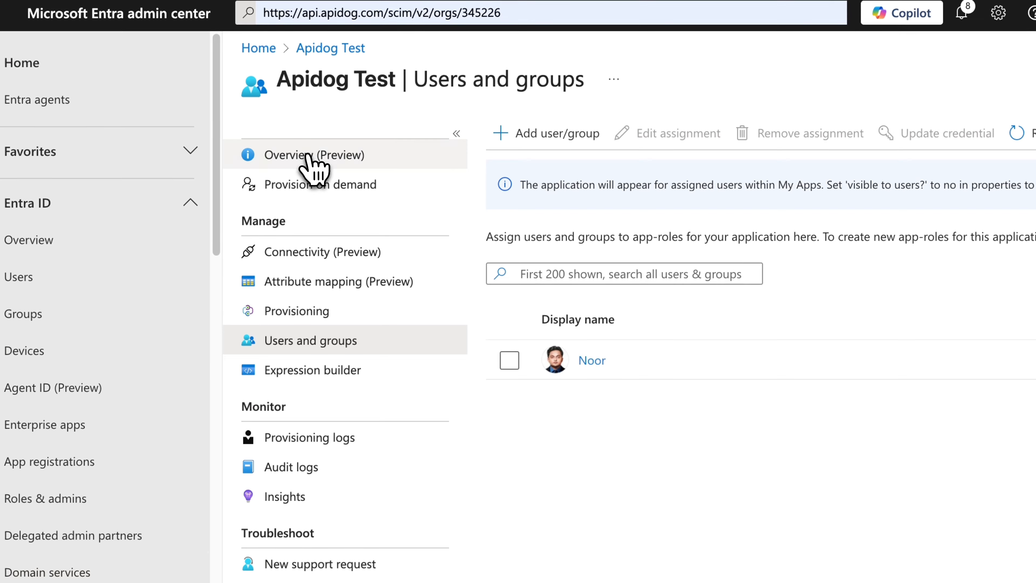
Check the current provisioning cycle status on the Apidog Test overview page
{"action": "left_click", "coordinate": [309, 156]}
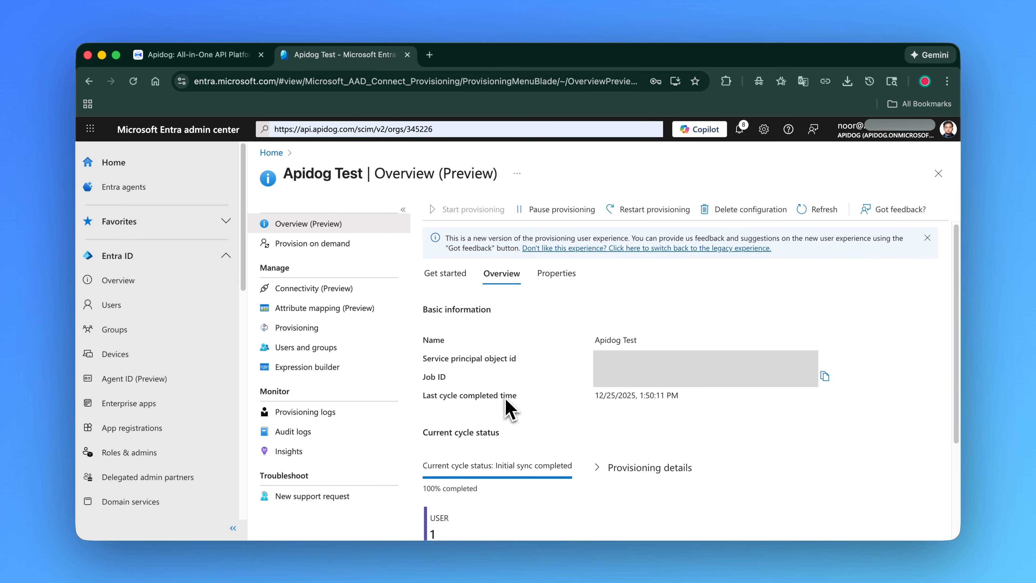
{"action": "scroll", "coordinate": [506, 413], "scroll_direction": "down", "scroll_amount": 3}
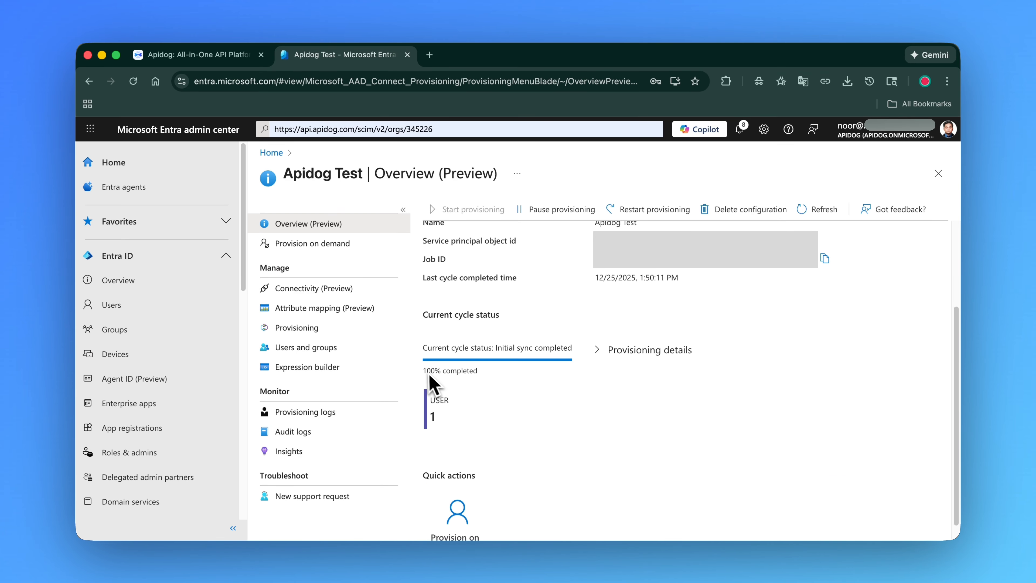
{"action": "left_click_drag", "start_coordinate": [424, 372], "coordinate": [486, 367]}
{"action": "left_click", "coordinate": [495, 379]}
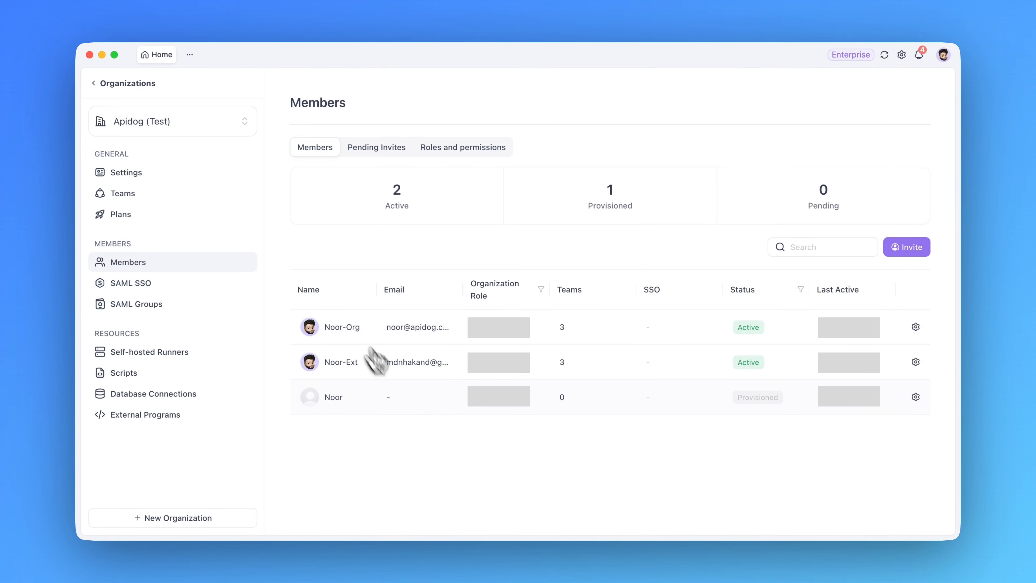
Switch to Apidog and review the provisioned member in the organization's Members list
{"action": "left_click_drag", "start_coordinate": [737, 398], "coordinate": [789, 398]}
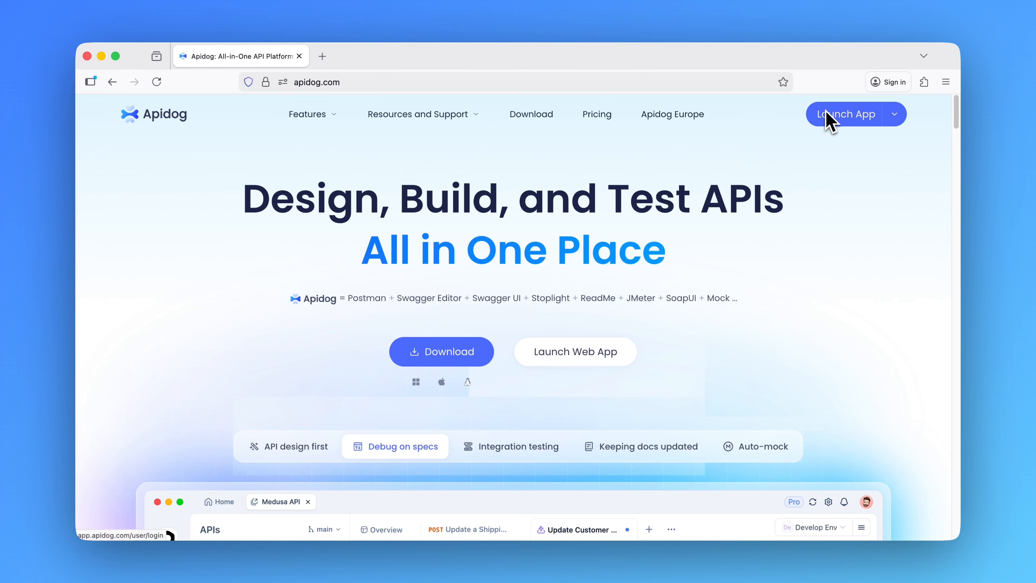
{"action": "left_click", "coordinate": [828, 119]}
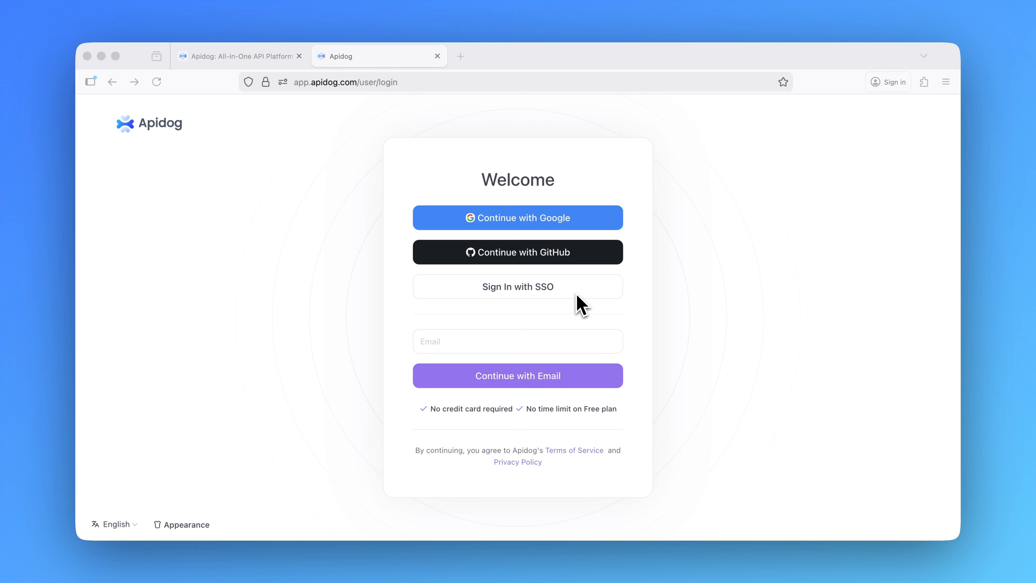
Sign in with SSO using the work email, continue to Apidog (Test)'s single sign-on, and log in with the emailed verification code
{"action": "left_click", "coordinate": [567, 295]}
{"action": "type", "text": "noor@"}
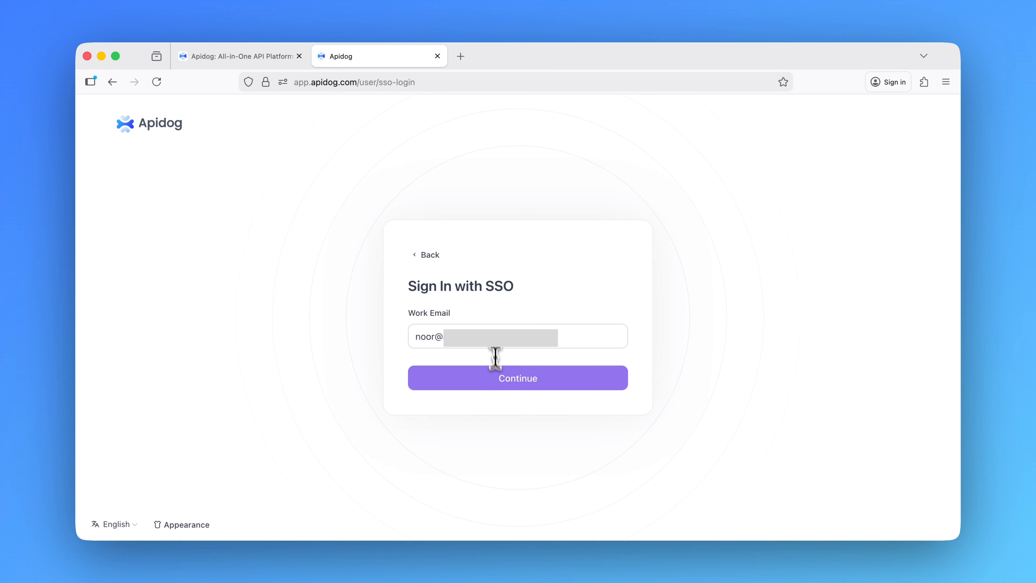
{"action": "left_click", "coordinate": [500, 386]}
{"action": "left_click", "coordinate": [511, 412]}
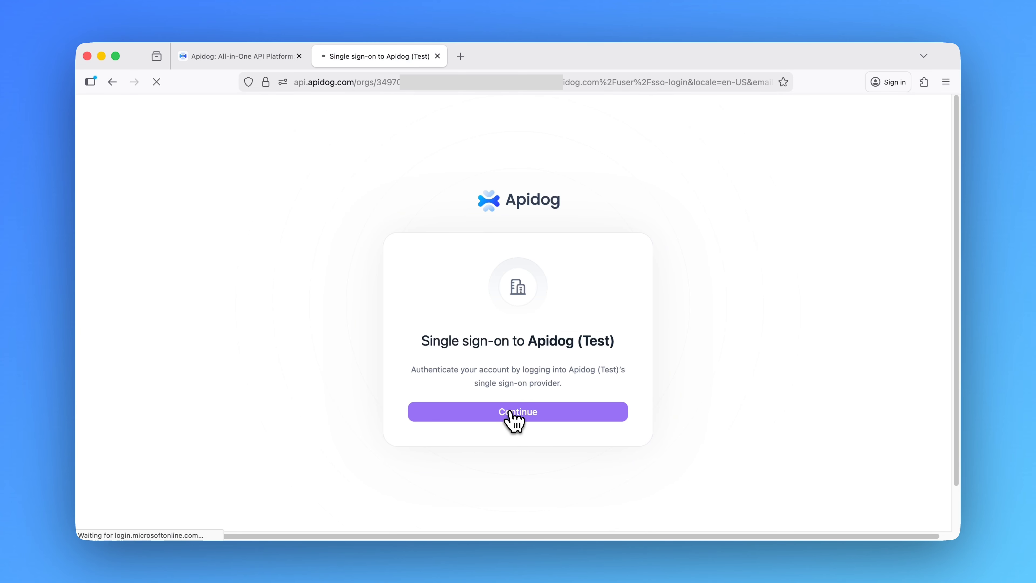
{"action": "left_click", "coordinate": [596, 337]}
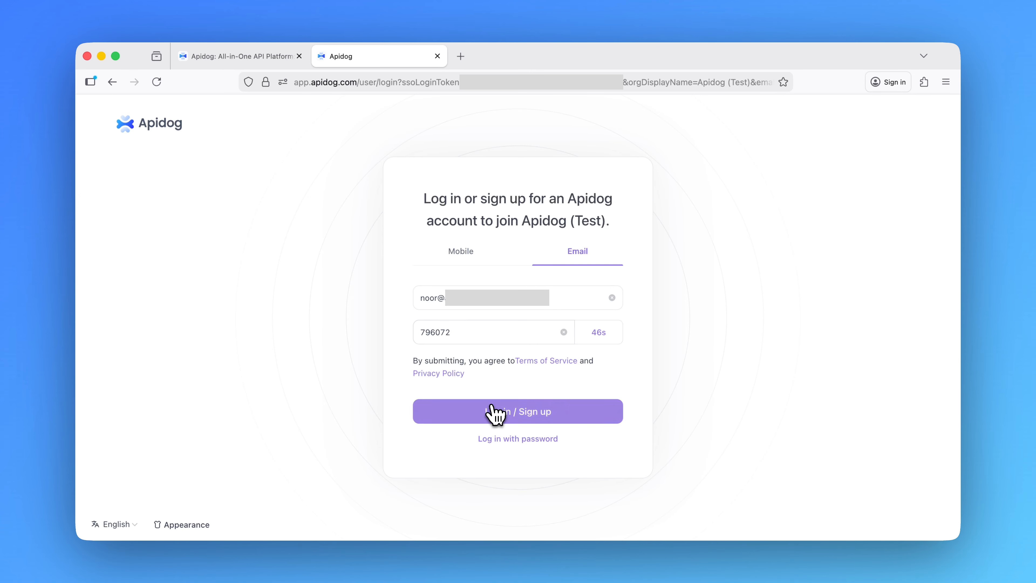
{"action": "left_click", "coordinate": [493, 413]}
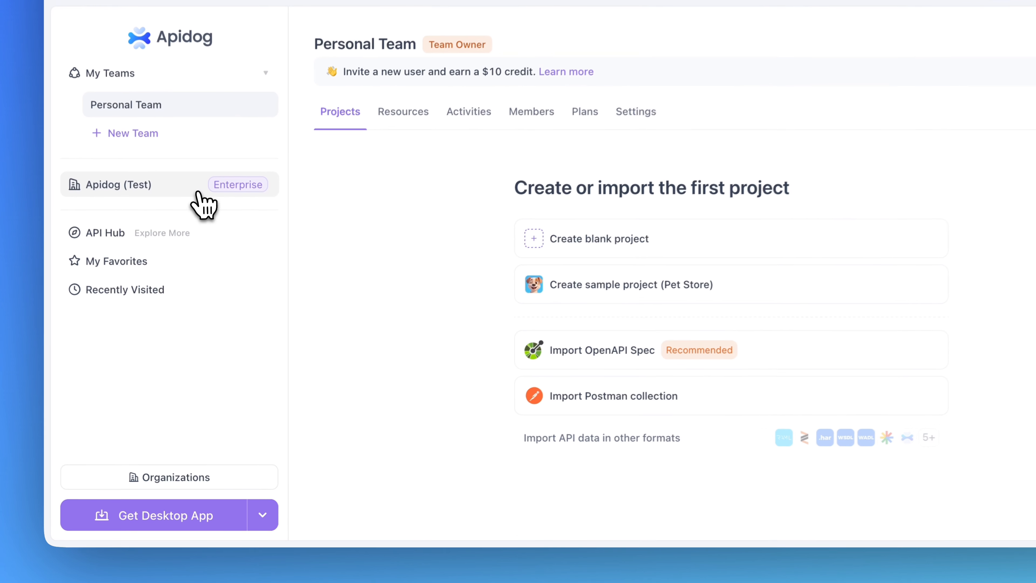
Open the Apidog (Test) organization and go to its Members management page
{"action": "left_click", "coordinate": [196, 261]}
{"action": "left_click_drag", "start_coordinate": [394, 366], "coordinate": [565, 401]}
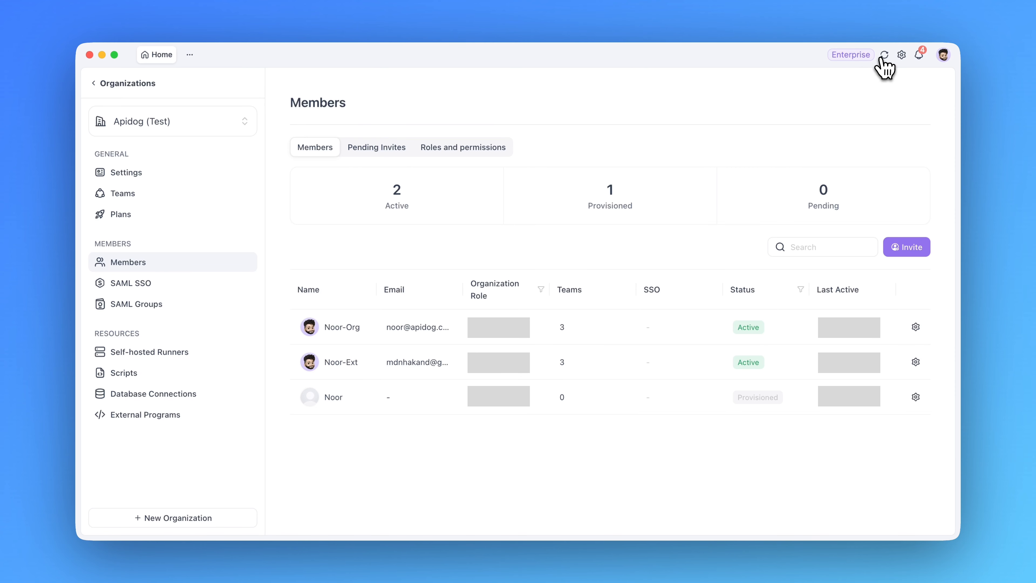
{"action": "left_click", "coordinate": [884, 56]}
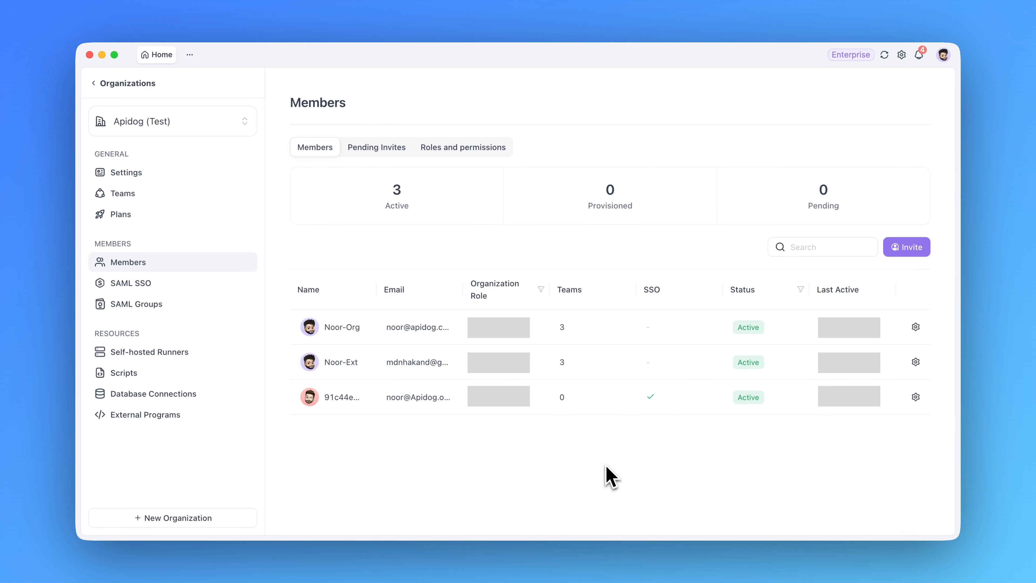
Open the SSO-linked member's details and review its organization role, teams and linked SSO identity, then close the dialog
{"action": "left_click", "coordinate": [916, 396]}
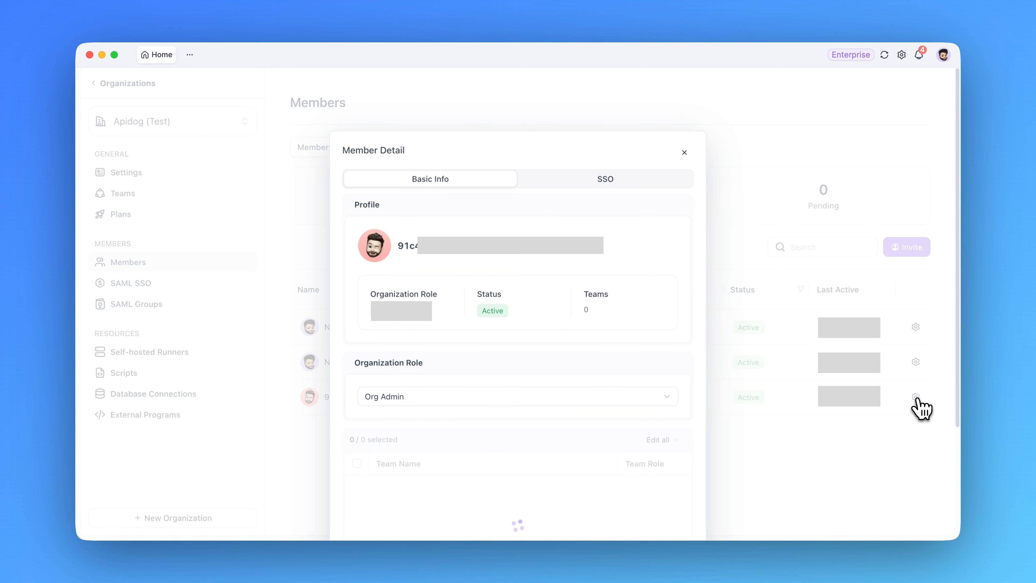
{"action": "scroll", "coordinate": [488, 435], "scroll_direction": "down", "scroll_amount": 3}
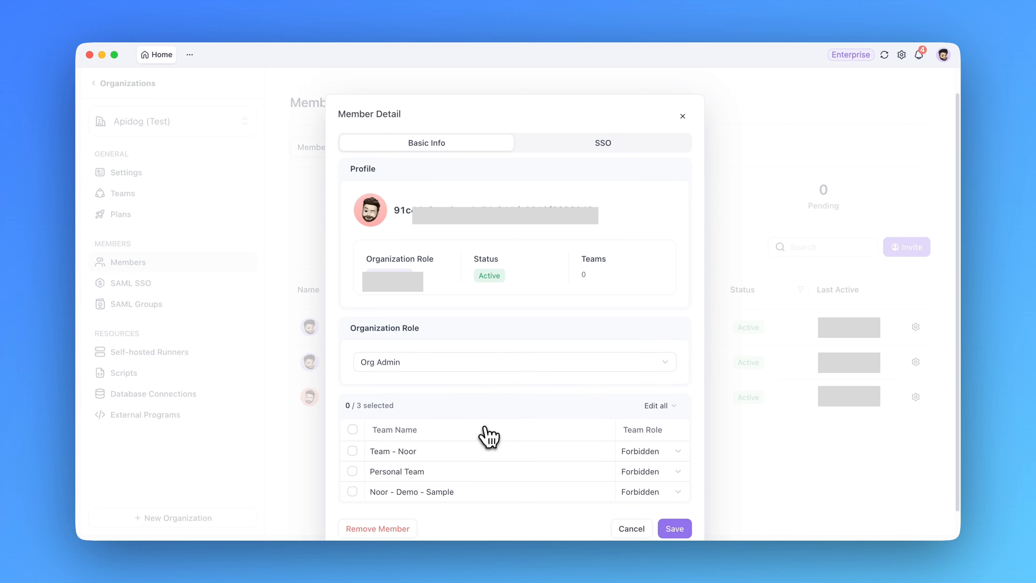
{"action": "scroll", "coordinate": [488, 440], "scroll_direction": "up", "scroll_amount": 3}
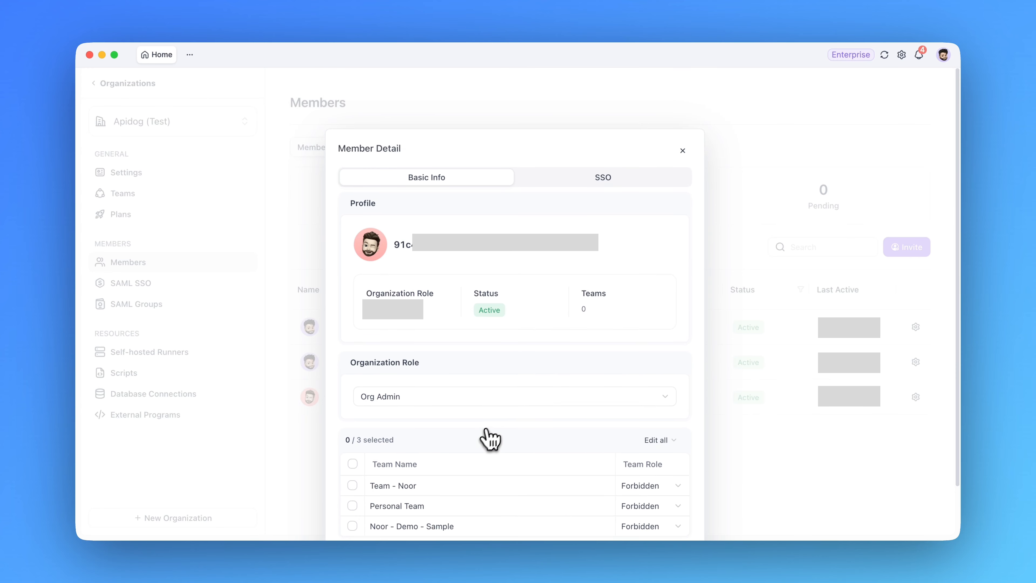
{"action": "left_click", "coordinate": [682, 174]}
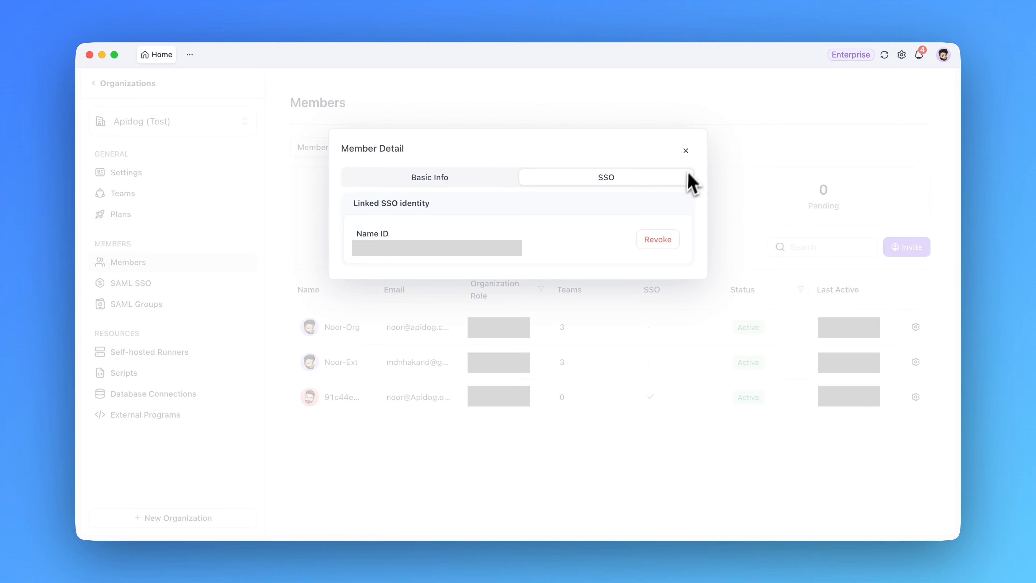
{"action": "left_click", "coordinate": [687, 151]}
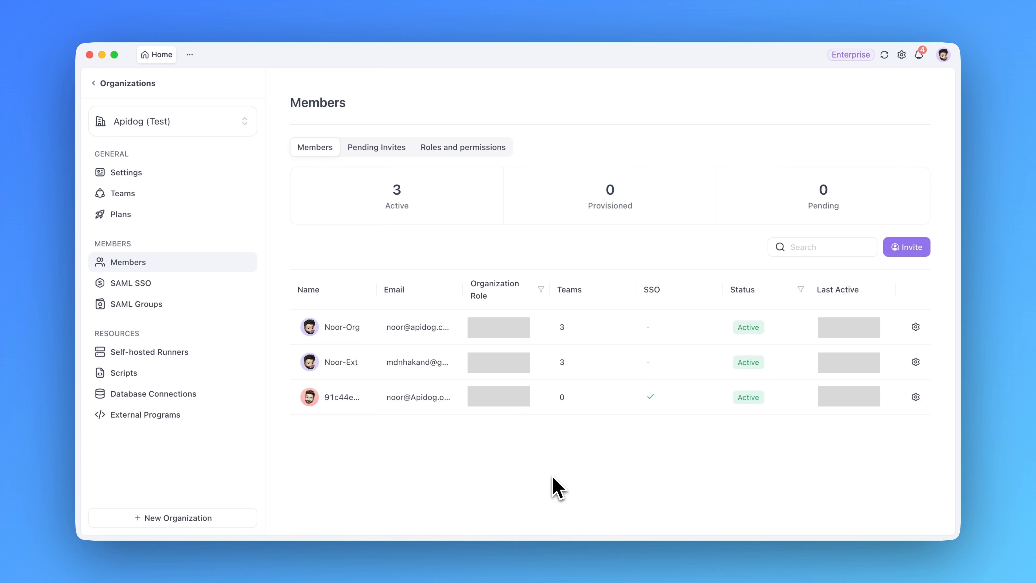